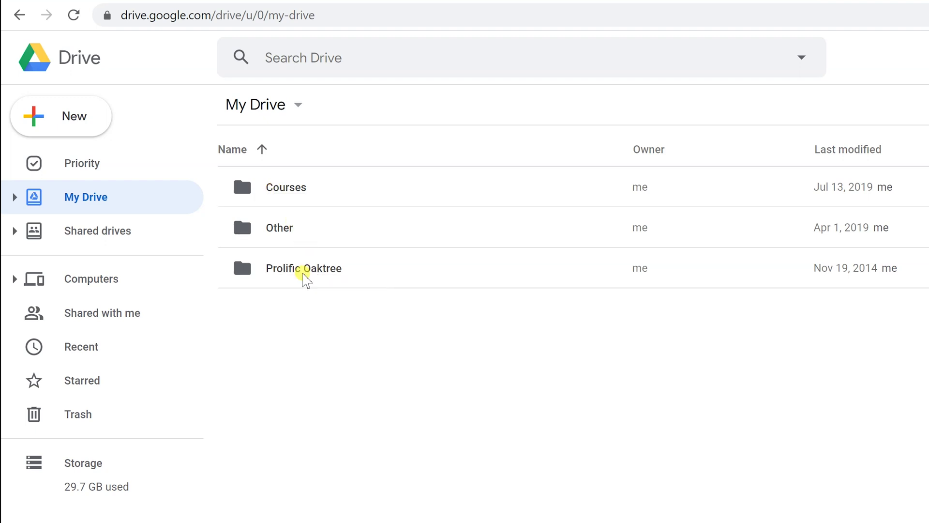
Open Prolific Oaktree from My Drive, browse the files in its docs - basics subfolder and return to the Prolific Oaktree folder
{"action": "left_click", "coordinate": [305, 271]}
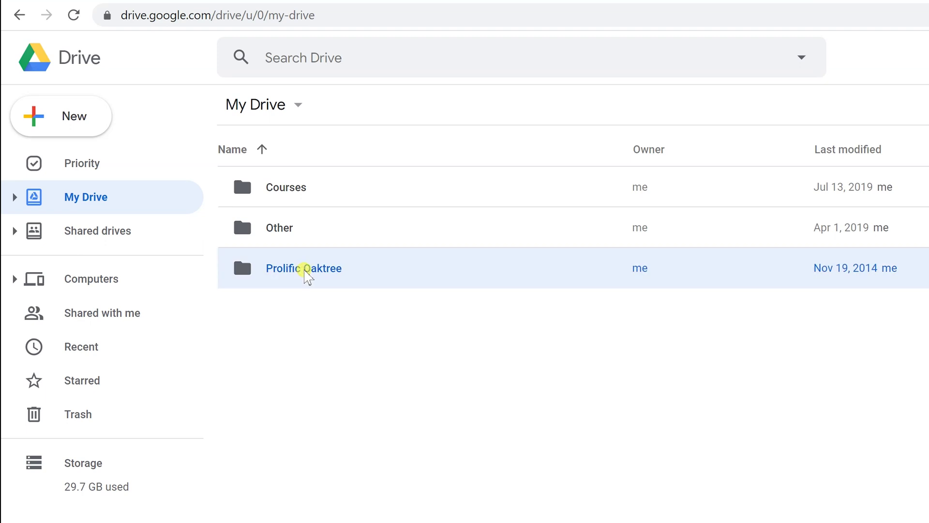
{"action": "double_click", "coordinate": [304, 271]}
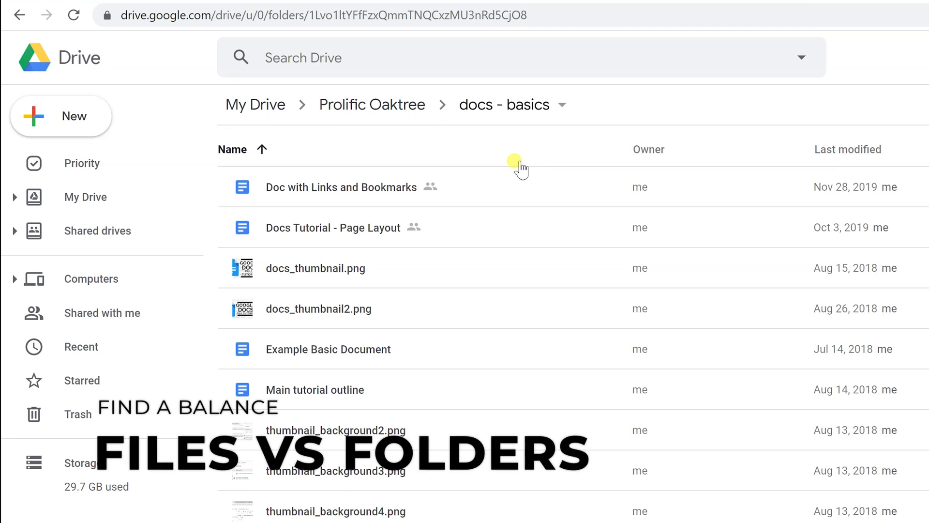
{"action": "left_click", "coordinate": [371, 191]}
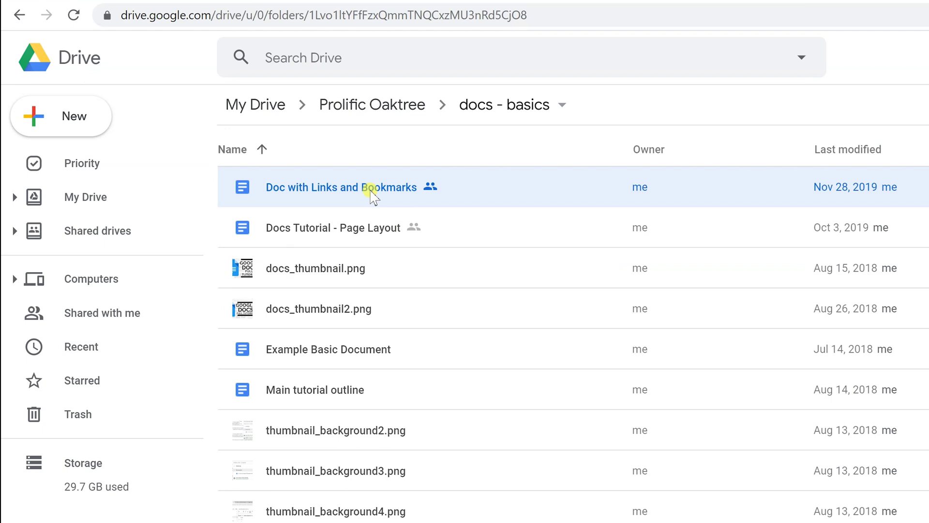
{"action": "key", "text": "Down"}
{"action": "key", "text": "Up"}
{"action": "left_click", "coordinate": [404, 115]}
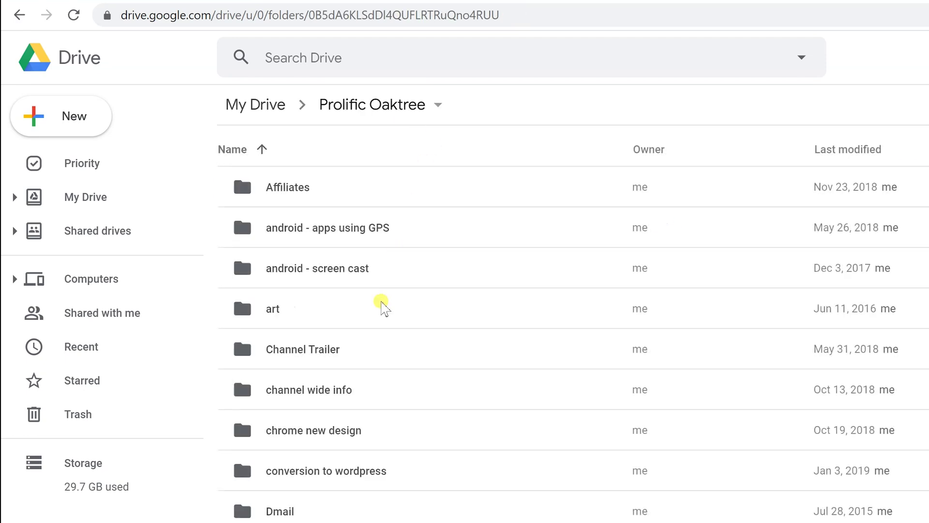
Examine the owner, modified, opened and created details of the docs - basics folder
{"action": "left_click", "coordinate": [205, 376]}
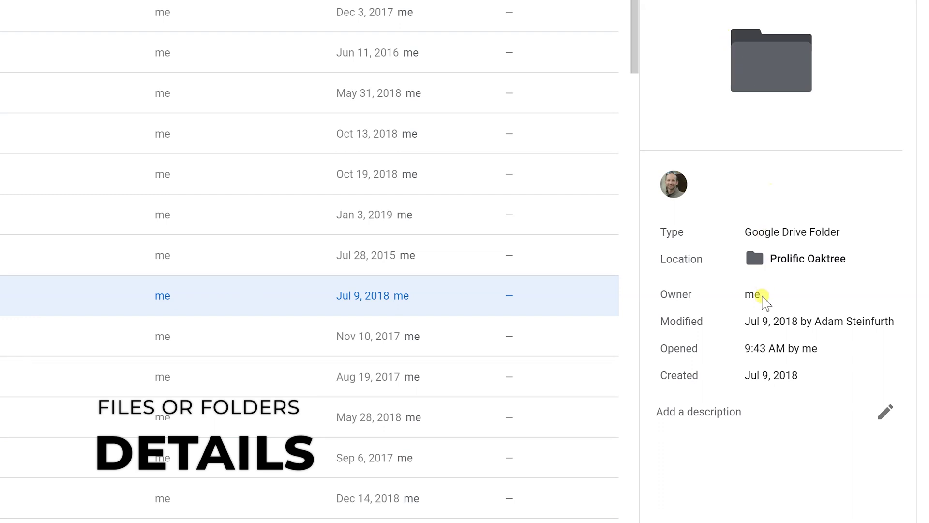
{"action": "left_click_drag", "start_coordinate": [743, 294], "coordinate": [804, 316]}
{"action": "left_click", "coordinate": [774, 296]}
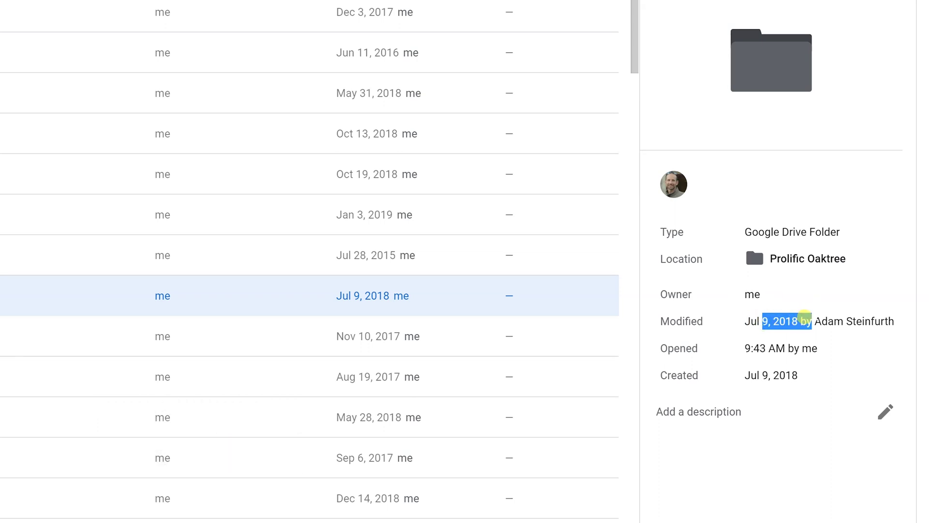
{"action": "left_click_drag", "start_coordinate": [810, 347], "coordinate": [753, 342]}
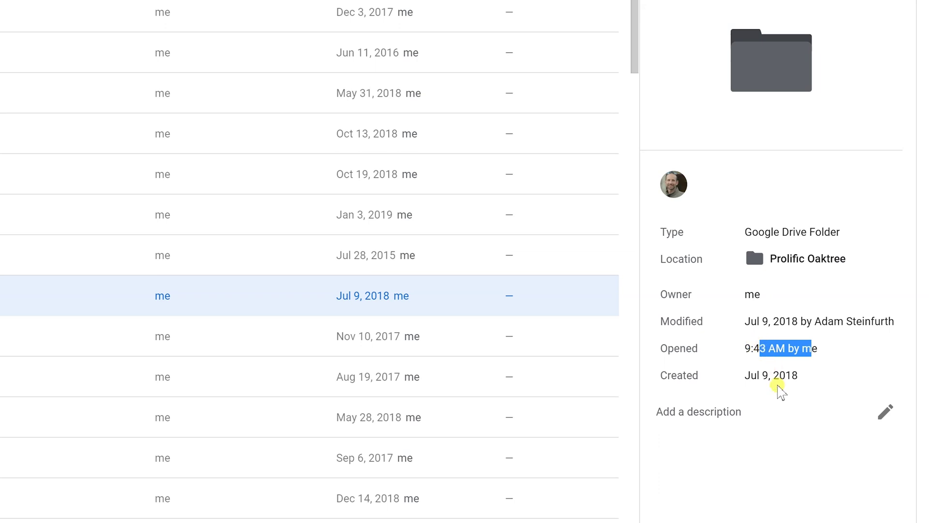
Add the description "mp4 docs old" to the docs - basics folder
{"action": "left_click", "coordinate": [893, 417]}
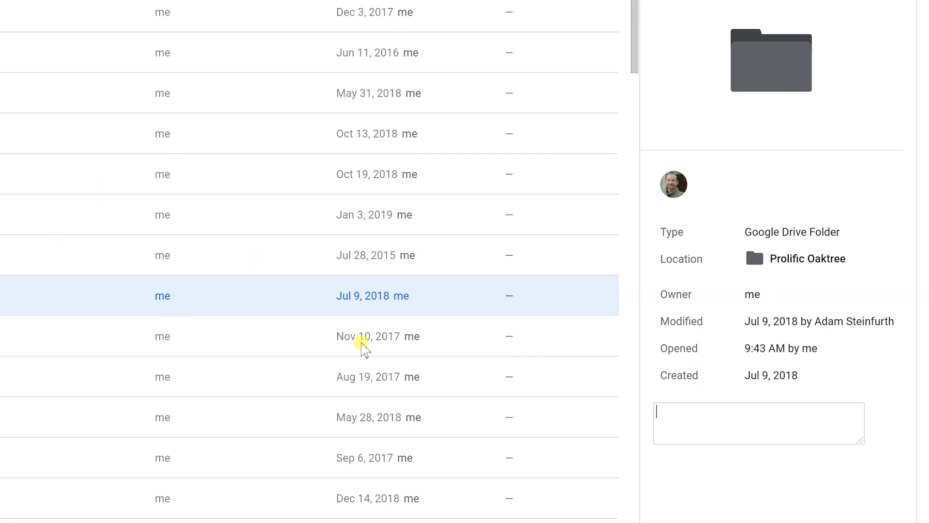
{"action": "left_click", "coordinate": [699, 415]}
{"action": "type", "text": "mp4"}
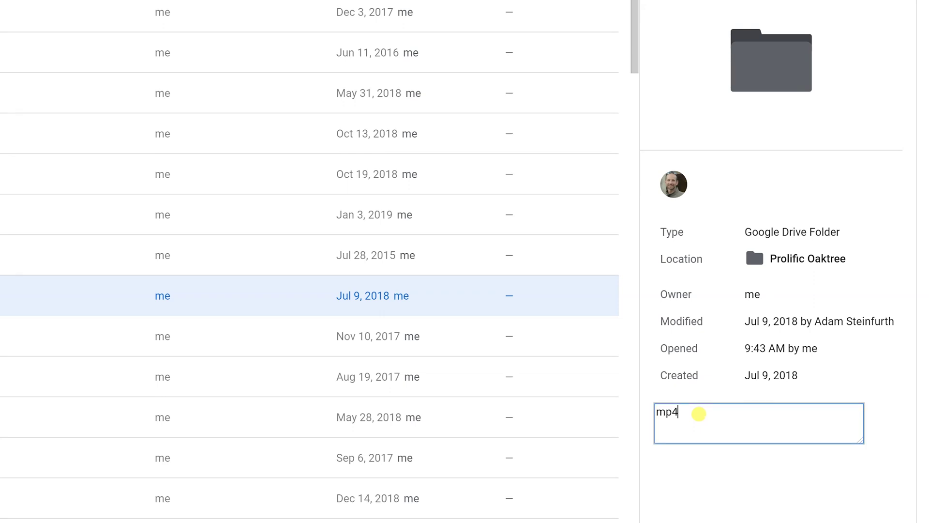
{"action": "type", "text": " docs"}
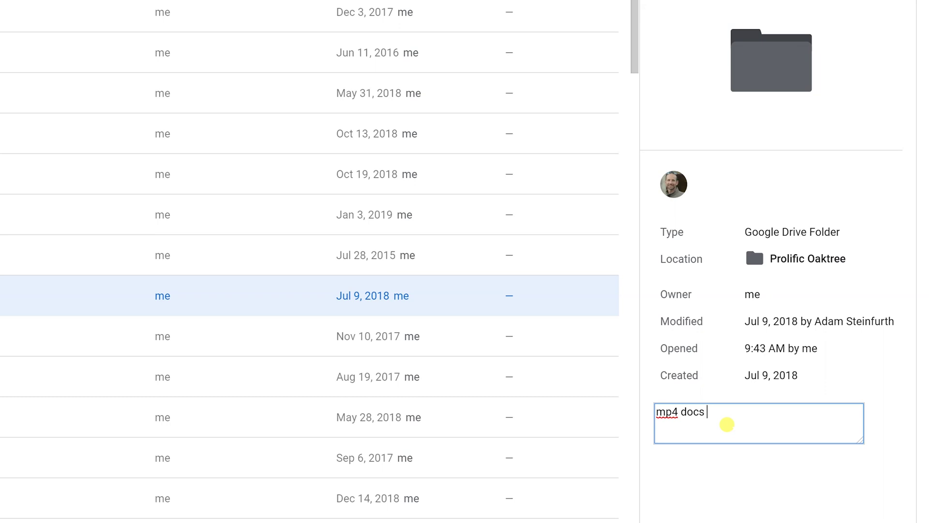
{"action": "type", "text": "old"}
{"action": "left_click", "coordinate": [826, 407]}
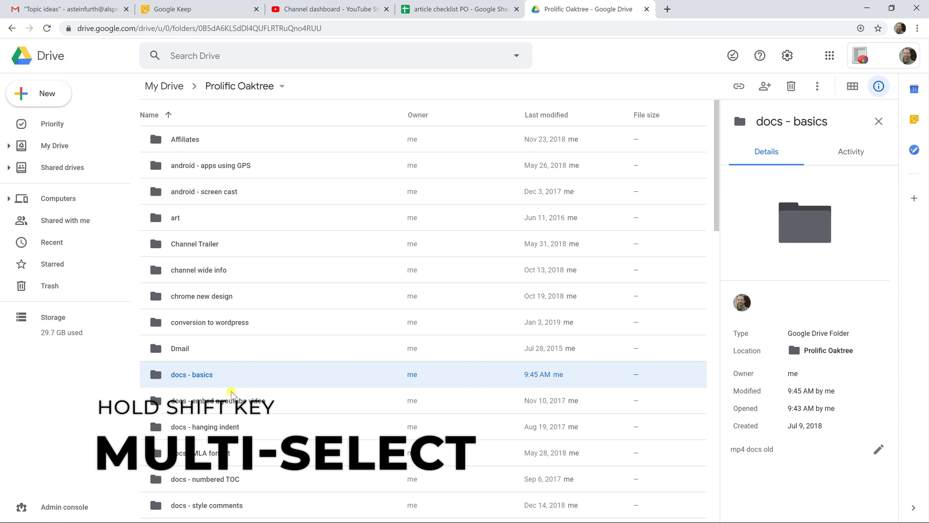
Select docs - basics through docs - MLA format plus conversion to wordpress and channel wide info, and view the actions for the whole selection
{"action": "left_click_drag", "start_coordinate": [231, 390], "coordinate": [230, 458]}
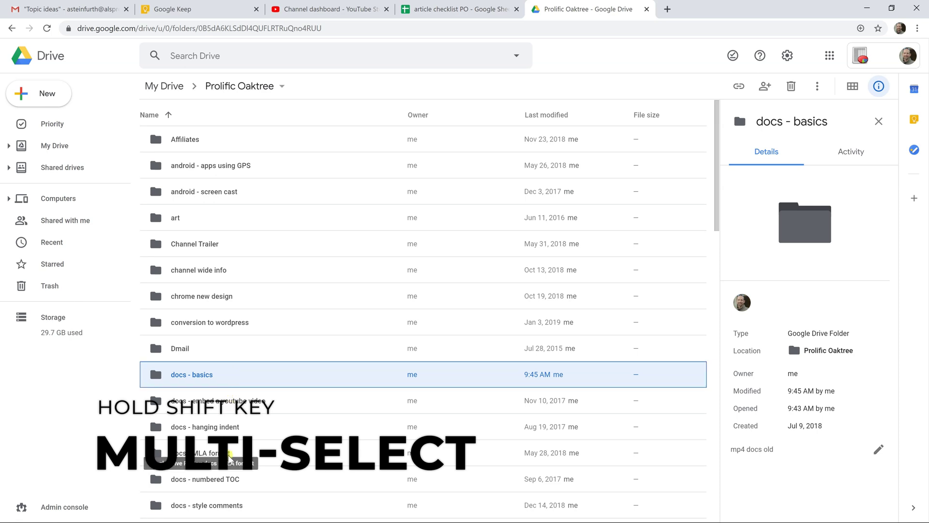
{"action": "left_click", "coordinate": [230, 457], "text": "shift"}
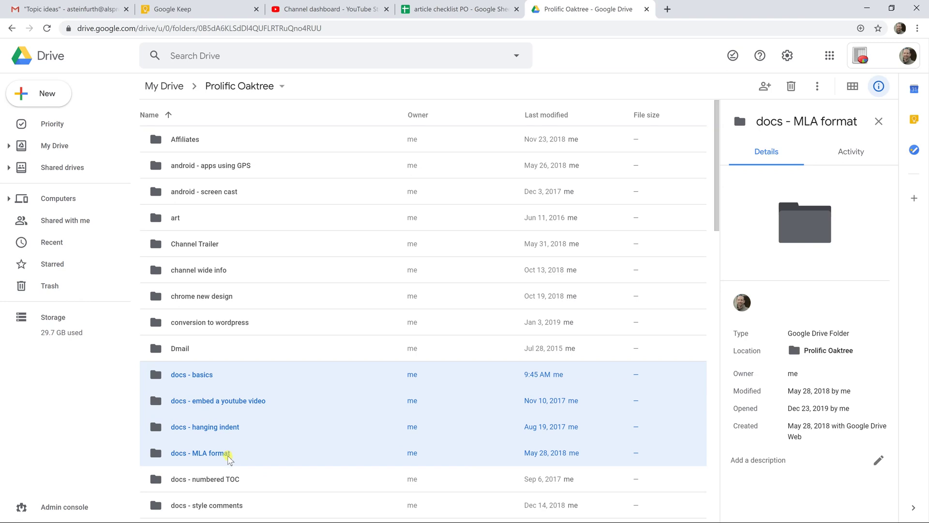
{"action": "left_click", "coordinate": [206, 327], "text": "ctrl"}
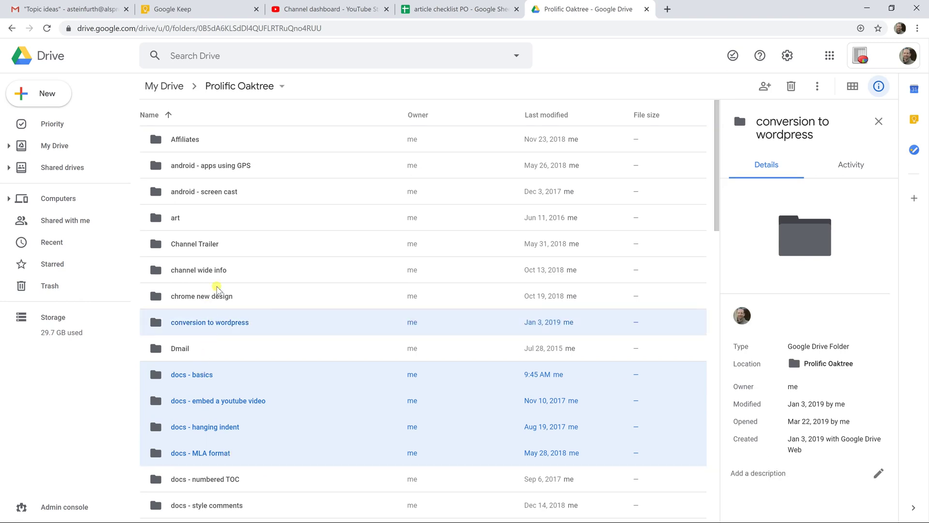
{"action": "left_click", "coordinate": [222, 272], "text": "ctrl"}
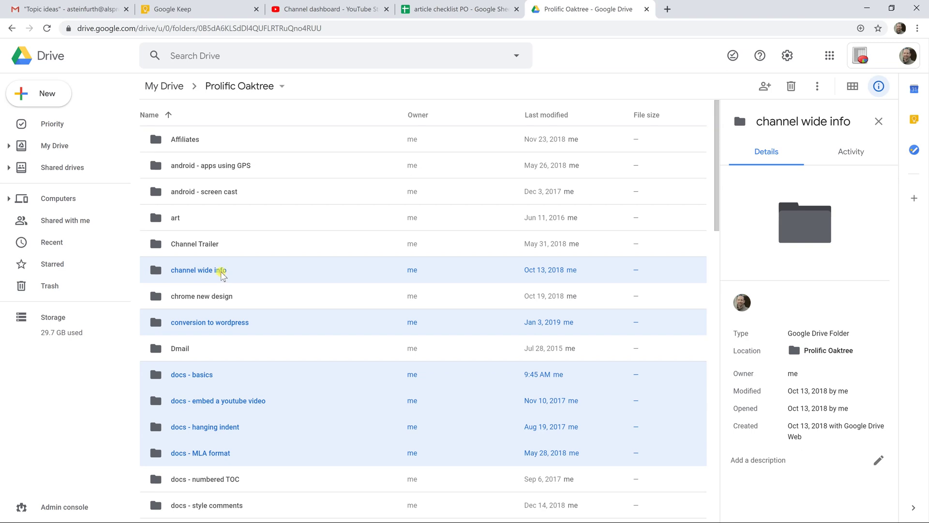
{"action": "right_click", "coordinate": [222, 274]}
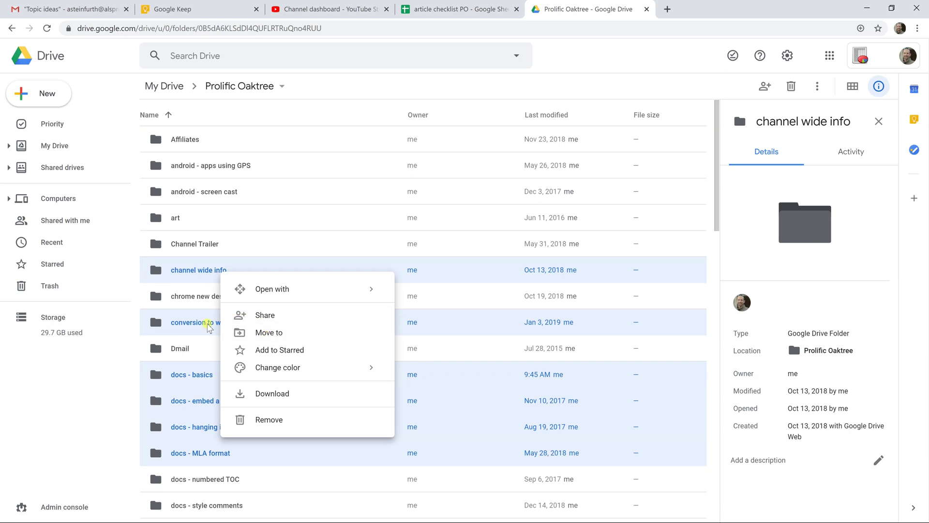
{"action": "left_click", "coordinate": [207, 324]}
Look at the available actions and folder colors for the docs - basics folder alone
{"action": "left_click", "coordinate": [219, 375]}
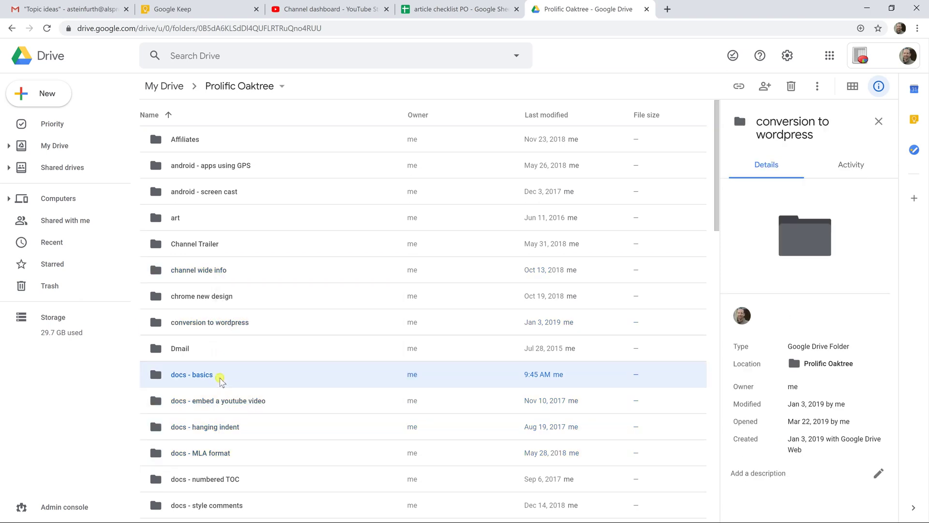
{"action": "right_click", "coordinate": [219, 378]}
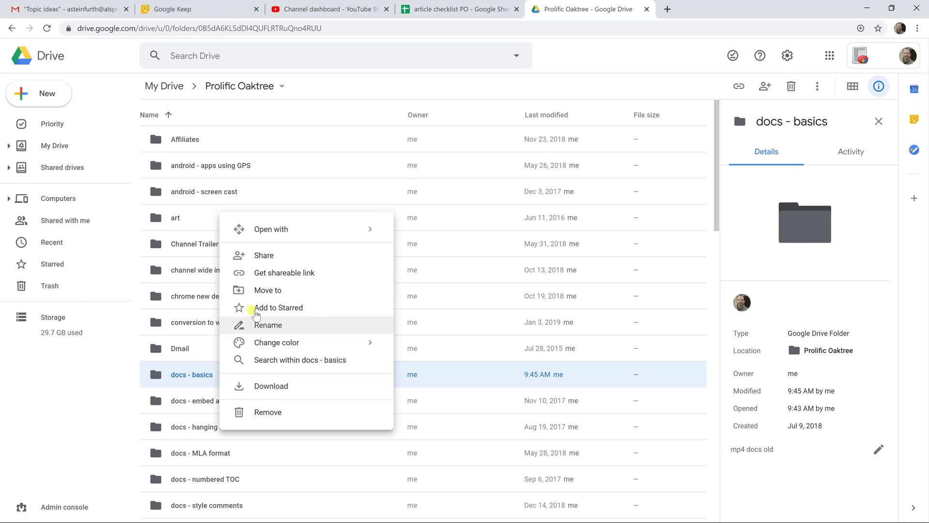
{"action": "mouse_move", "coordinate": [260, 345]}
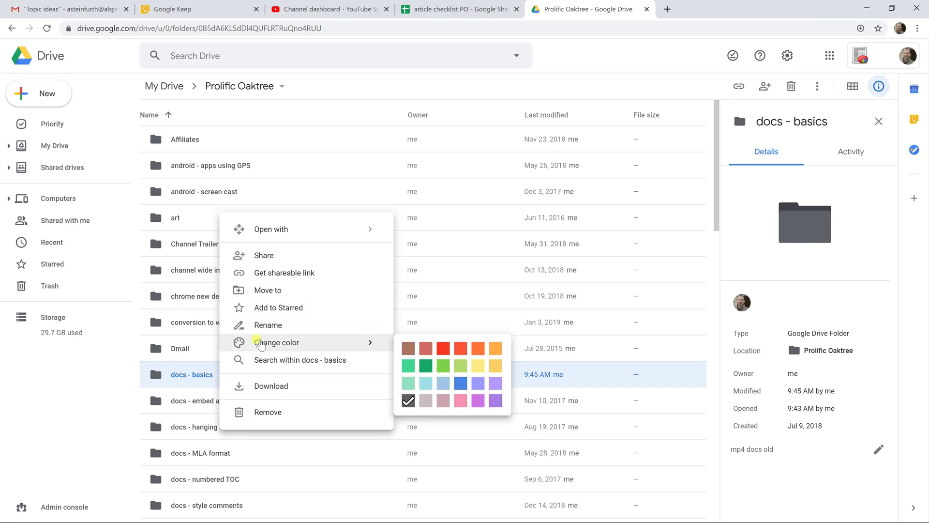
{"action": "left_click", "coordinate": [202, 375]}
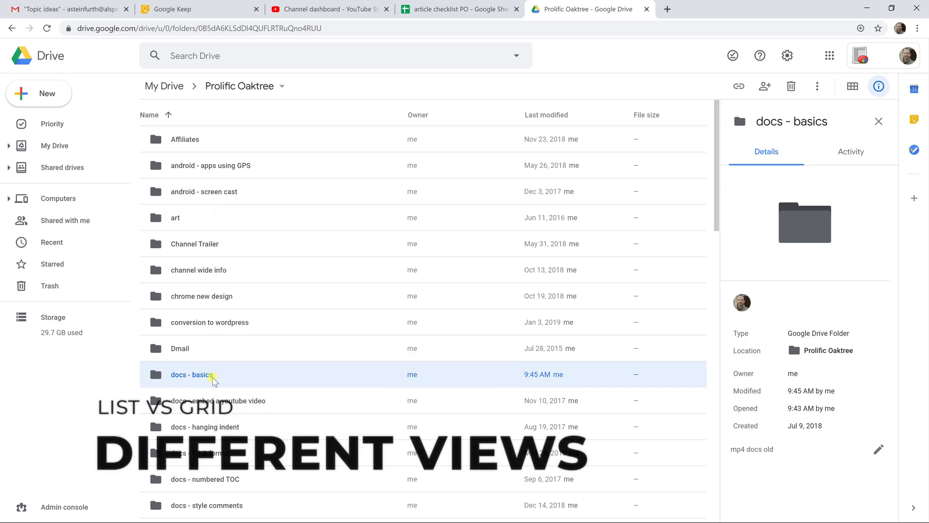
Switch the Prolific Oaktree contents to grid view and back to list view
{"action": "left_click", "coordinate": [329, 351]}
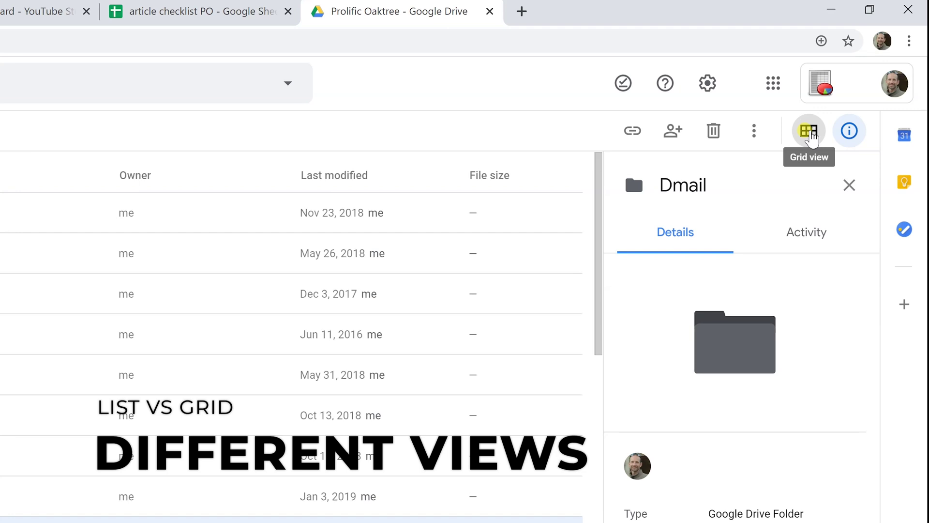
{"action": "left_click", "coordinate": [810, 134]}
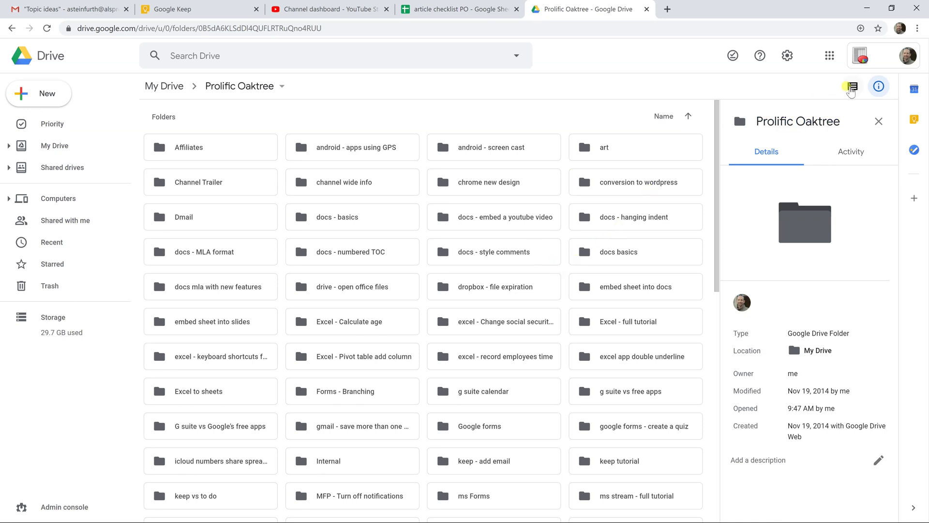
{"action": "left_click", "coordinate": [851, 87]}
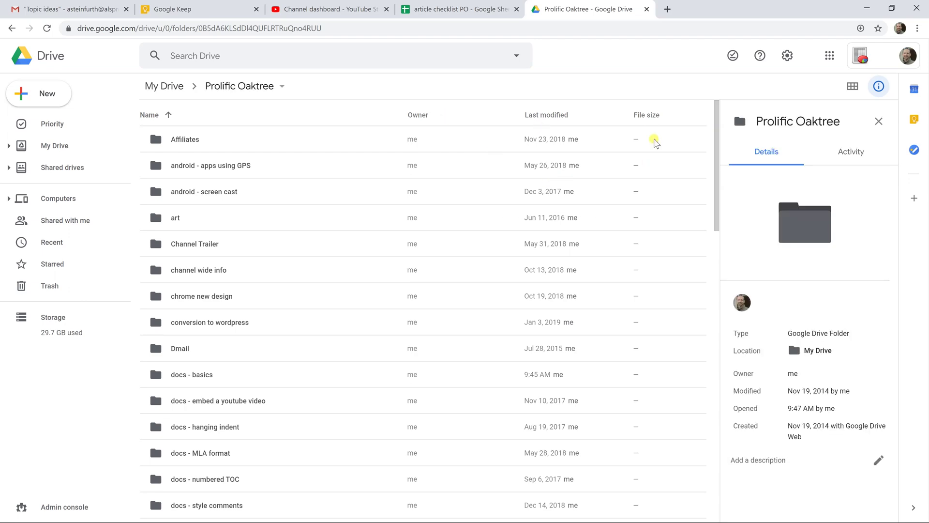
Compare the details of Example Basic Document and docs_thumbnail2.png inside docs - basics, and return to the Prolific Oaktree folder
{"action": "scroll", "coordinate": [670, 163], "scroll_direction": "down", "scroll_amount": 6}
{"action": "scroll", "coordinate": [648, 145], "scroll_direction": "up", "scroll_amount": 6}
{"action": "double_click", "coordinate": [213, 375]}
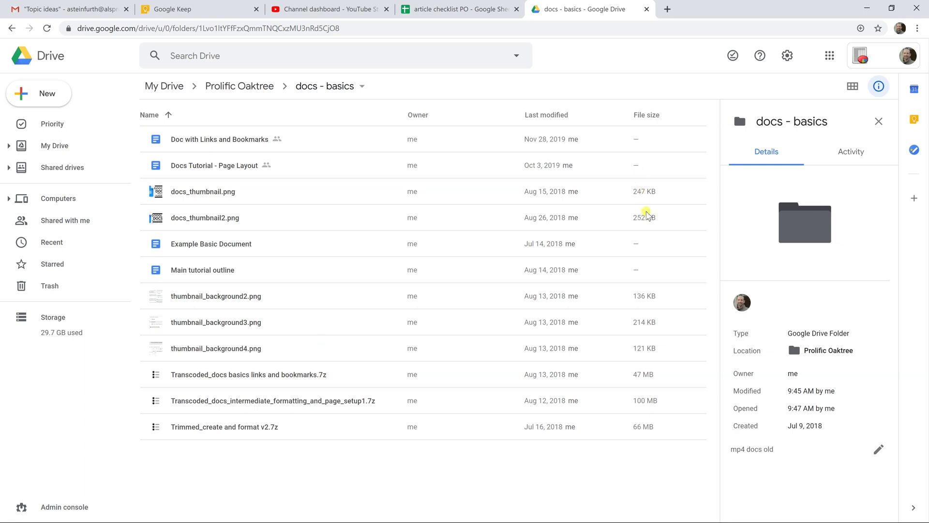
{"action": "left_click", "coordinate": [266, 249]}
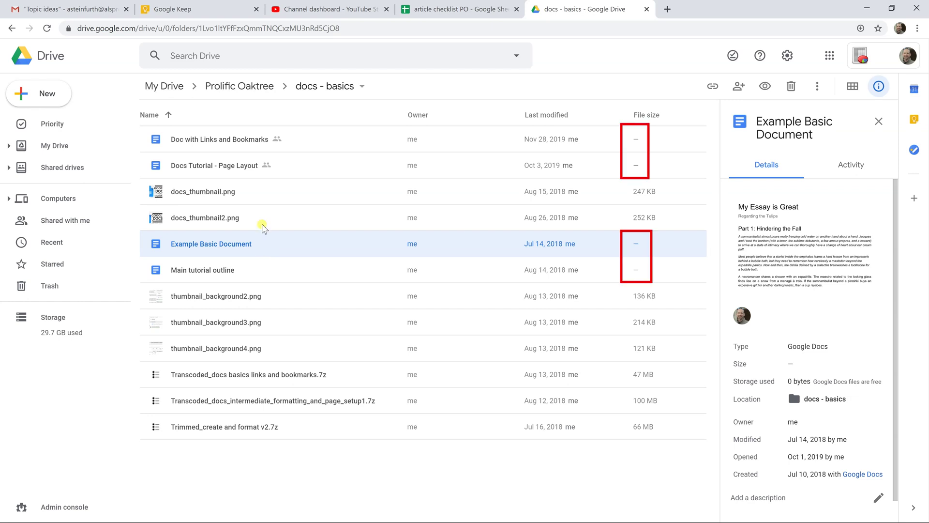
{"action": "left_click", "coordinate": [262, 225]}
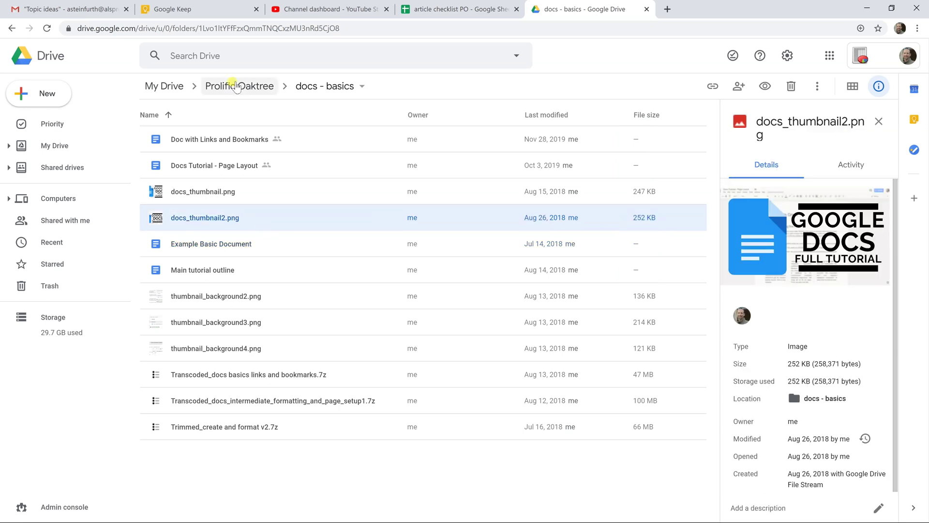
{"action": "left_click", "coordinate": [233, 86]}
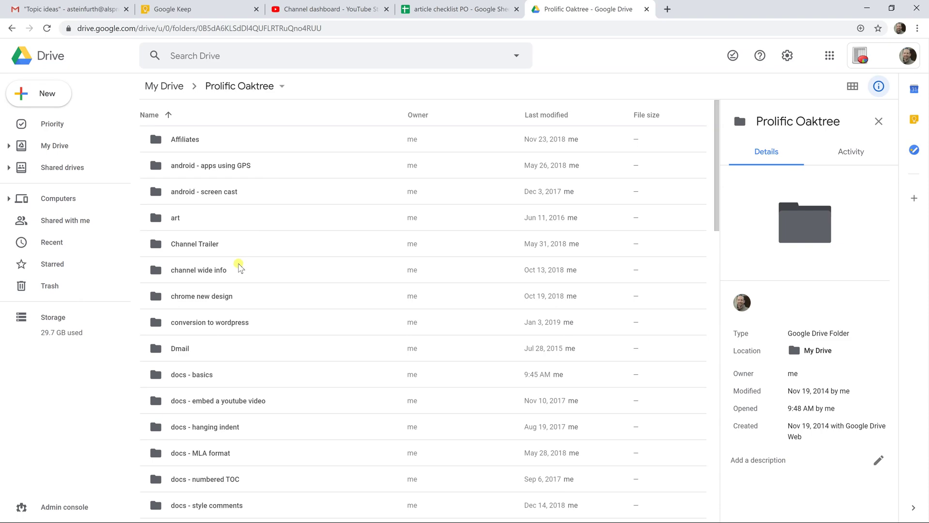
Change the color of the docs basics and docs mla with new features folders to blue
{"action": "scroll", "coordinate": [240, 267], "scroll_direction": "down", "scroll_amount": 6}
{"action": "scroll", "coordinate": [238, 268], "scroll_direction": "down", "scroll_amount": 3}
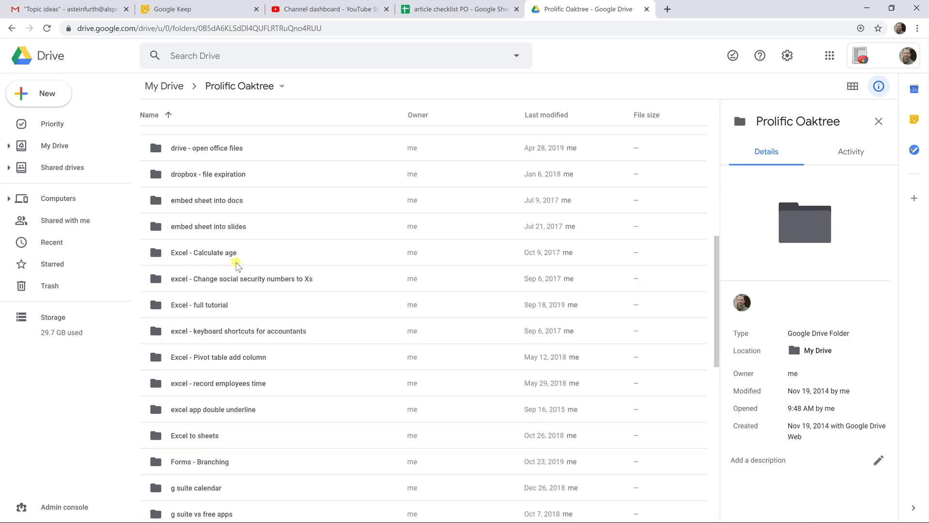
{"action": "scroll", "coordinate": [222, 208], "scroll_direction": "up", "scroll_amount": 1}
{"action": "left_click", "coordinate": [207, 179]}
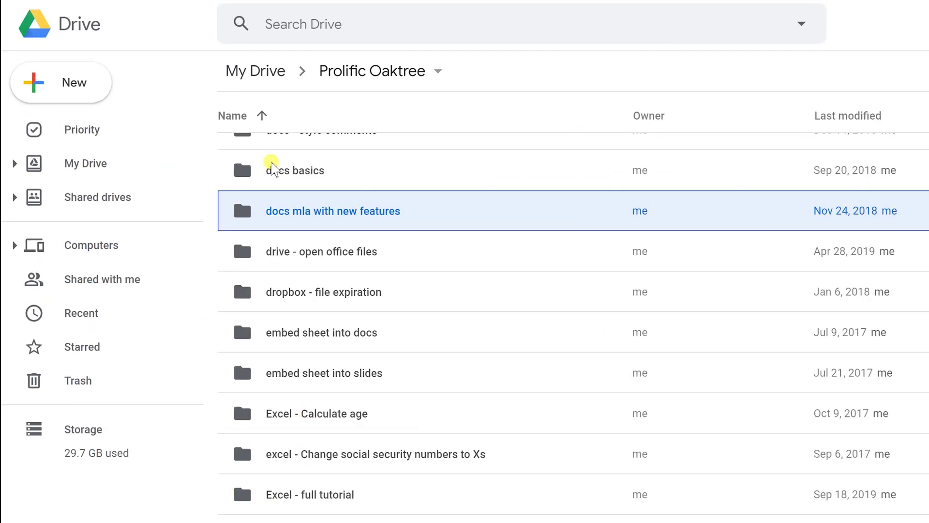
{"action": "left_click", "coordinate": [273, 169], "text": "ctrl"}
{"action": "right_click", "coordinate": [272, 167]}
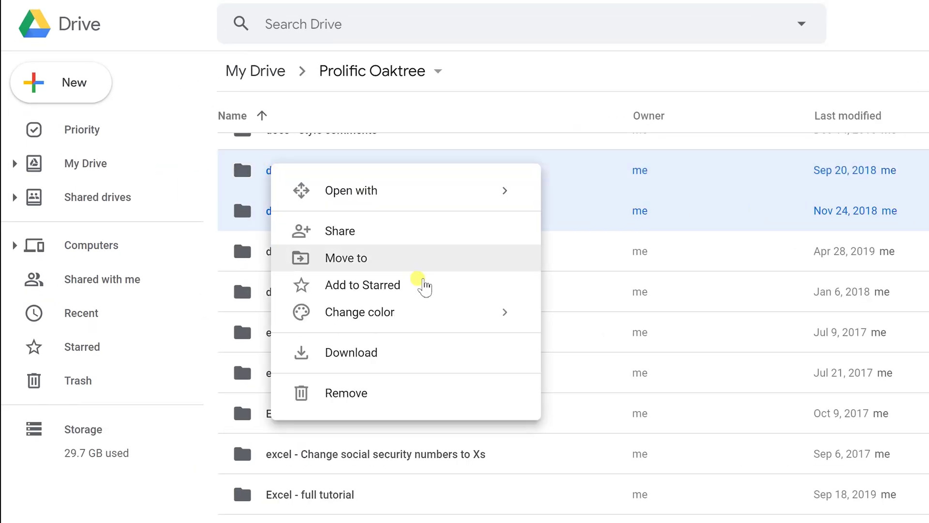
{"action": "mouse_move", "coordinate": [451, 315]}
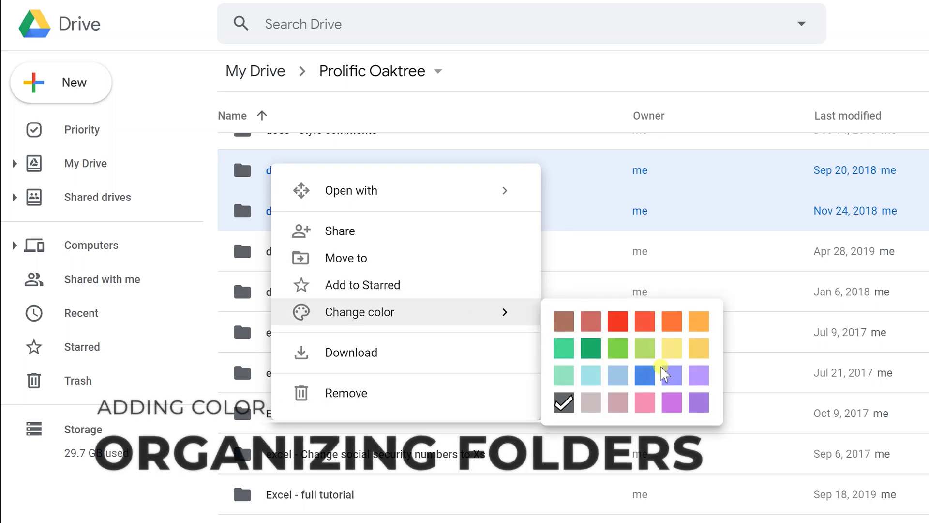
{"action": "left_click", "coordinate": [651, 375]}
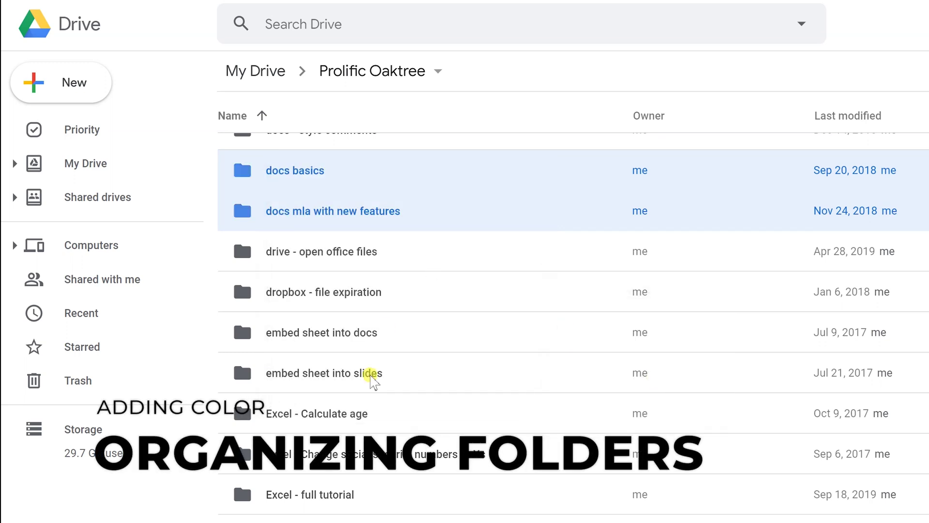
Color the four folders from Excel - Calculate age through excel - keyboard shortcuts for accountants dark green
{"action": "left_click", "coordinate": [354, 413]}
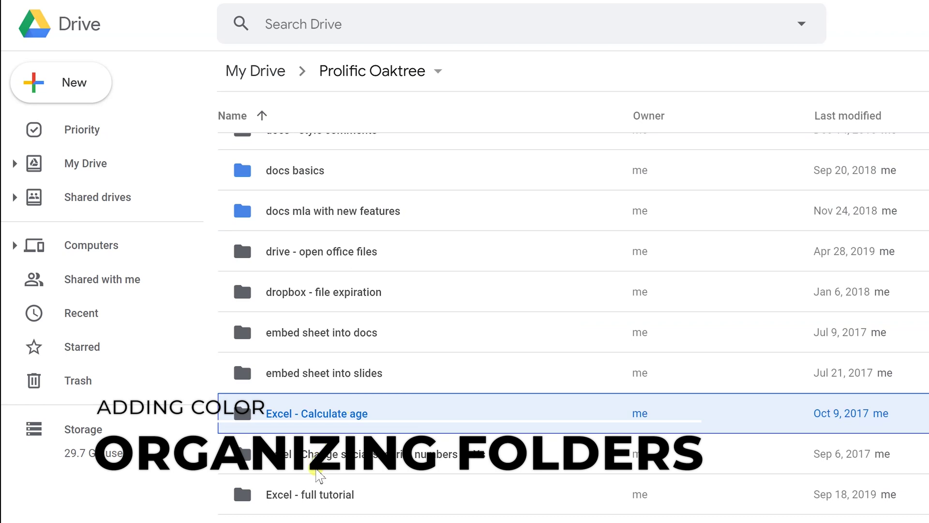
{"action": "left_click", "coordinate": [318, 468], "text": "shift"}
{"action": "left_click", "coordinate": [324, 471], "text": "shift"}
{"action": "right_click", "coordinate": [356, 465]}
{"action": "mouse_move", "coordinate": [502, 373]}
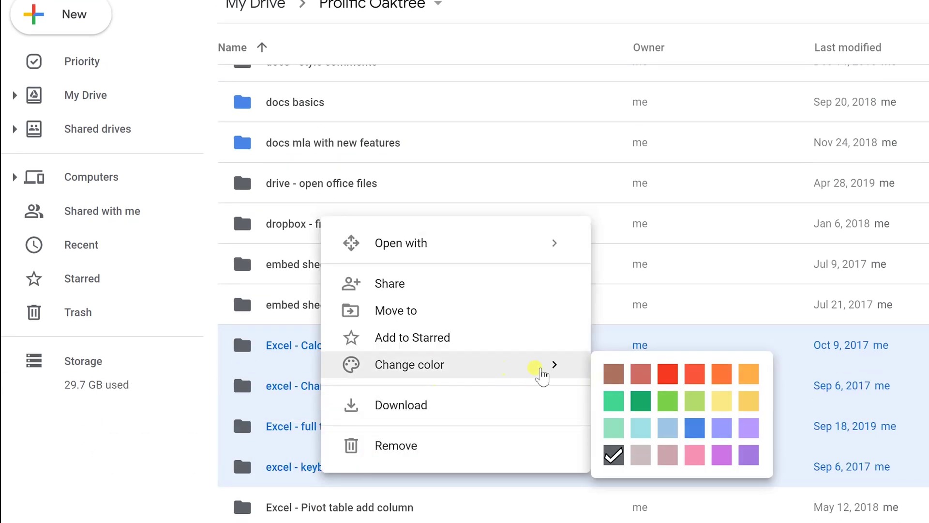
{"action": "left_click", "coordinate": [648, 404]}
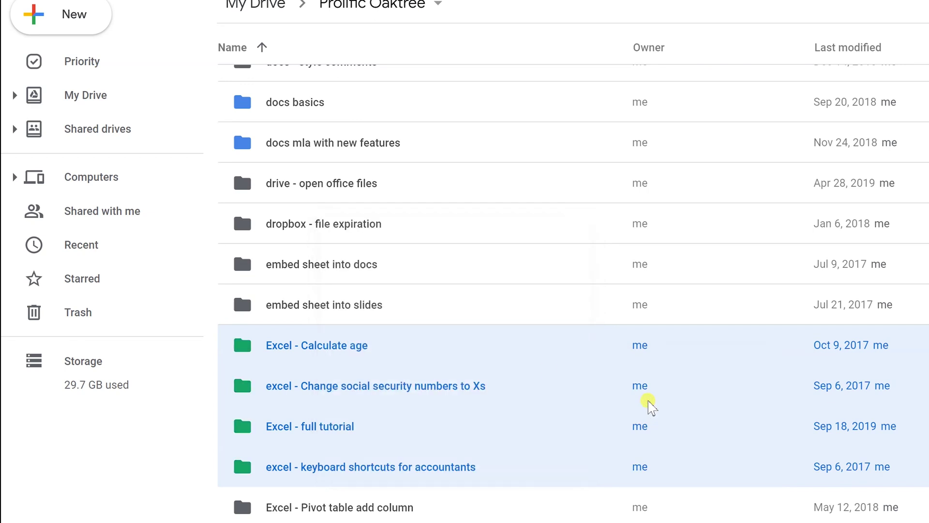
View the starring option for the Courses folder, and check the options for article checklist PO among the starred files
{"action": "left_click", "coordinate": [539, 371]}
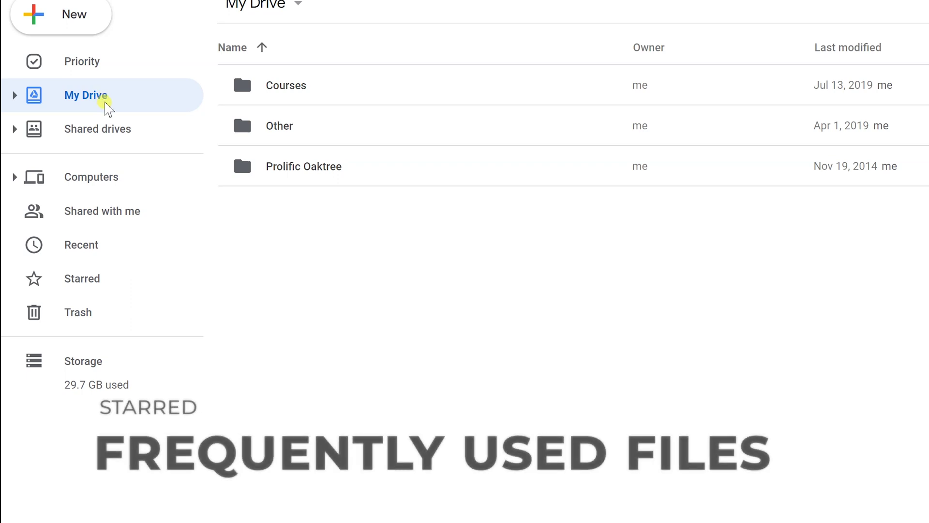
{"action": "right_click", "coordinate": [299, 97]}
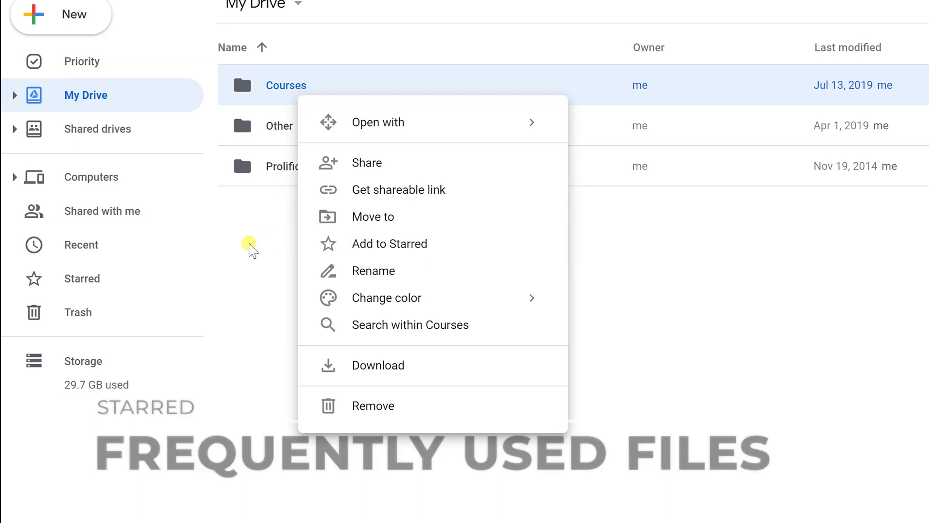
{"action": "left_click", "coordinate": [249, 244]}
{"action": "left_click", "coordinate": [91, 281]}
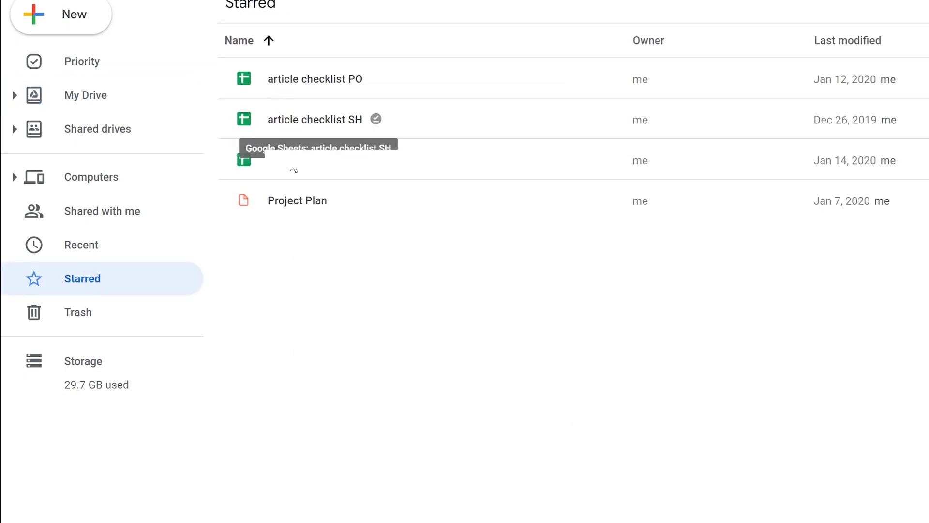
{"action": "right_click", "coordinate": [296, 82]}
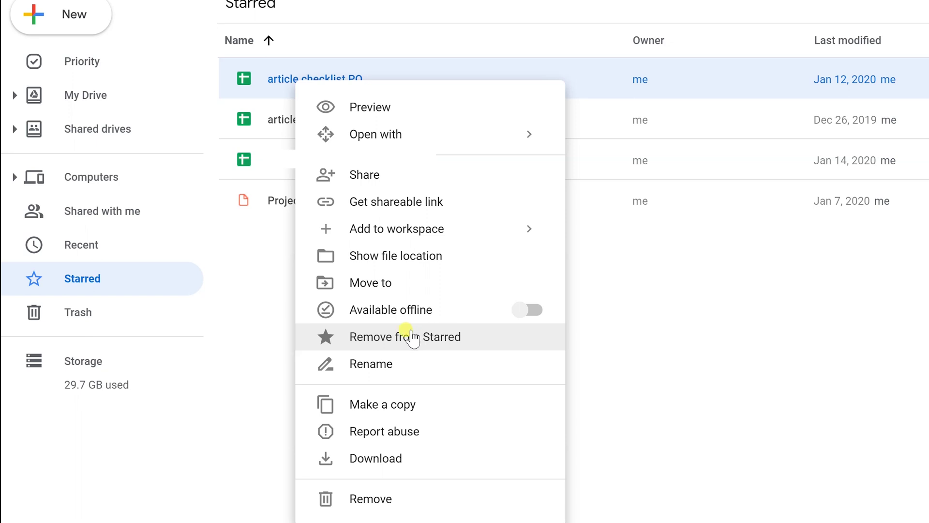
Add Google_Chrome_icon_(2011).png from the chrome new design folder in Prolific Oaktree to the Other folder as a second location
{"action": "left_click", "coordinate": [17, 94]}
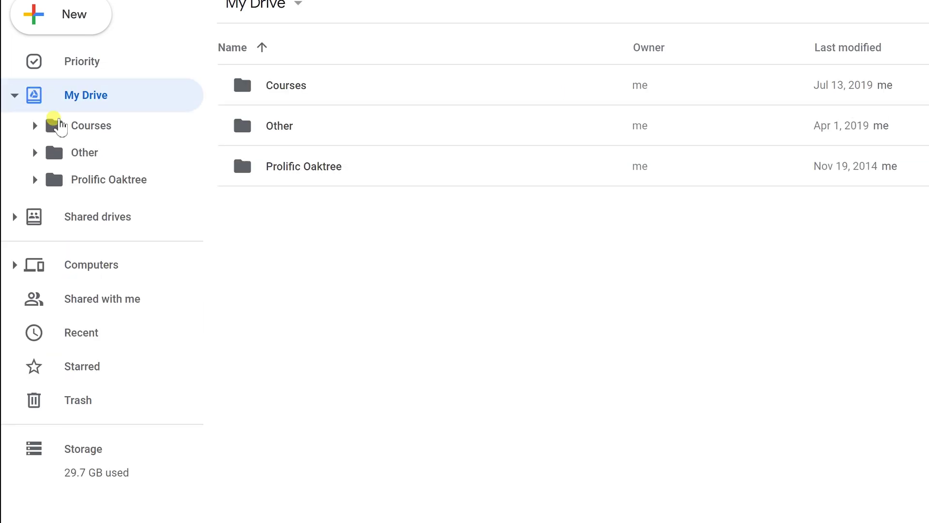
{"action": "left_click", "coordinate": [94, 181]}
{"action": "left_click", "coordinate": [144, 368]}
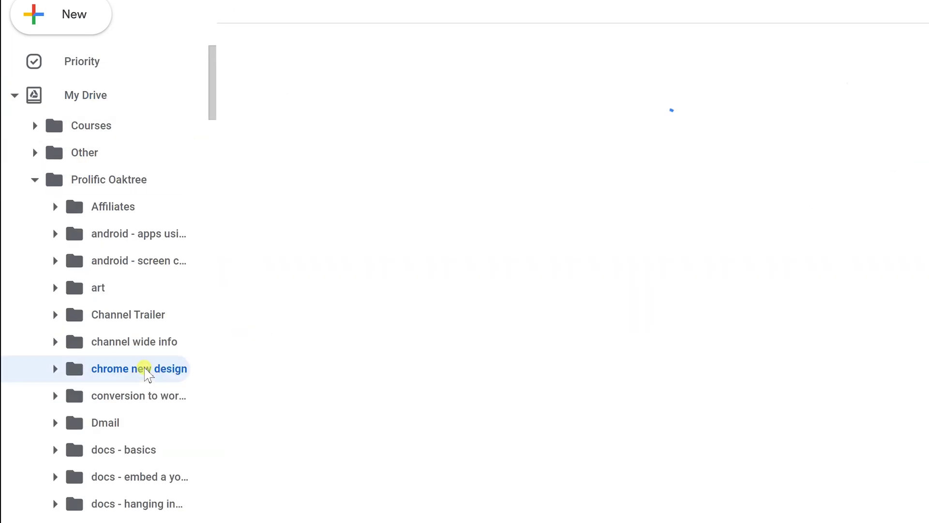
{"action": "left_click", "coordinate": [457, 177]}
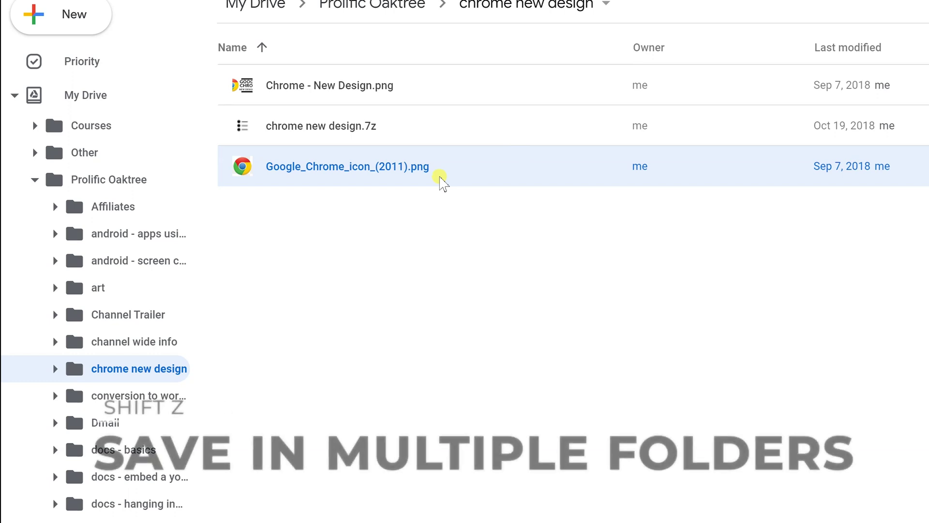
{"action": "key", "text": "shift+z"}
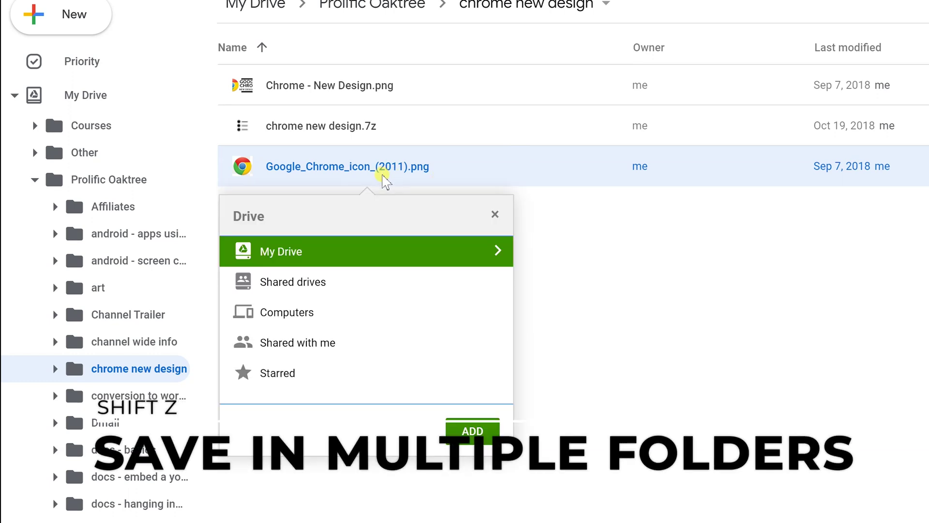
{"action": "left_click", "coordinate": [495, 251]}
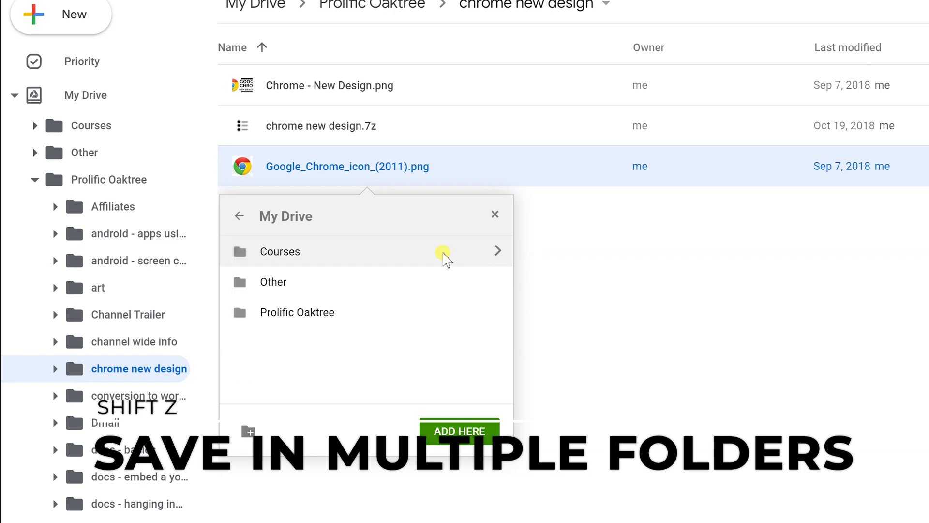
{"action": "left_click", "coordinate": [287, 281]}
{"action": "left_click", "coordinate": [450, 430]}
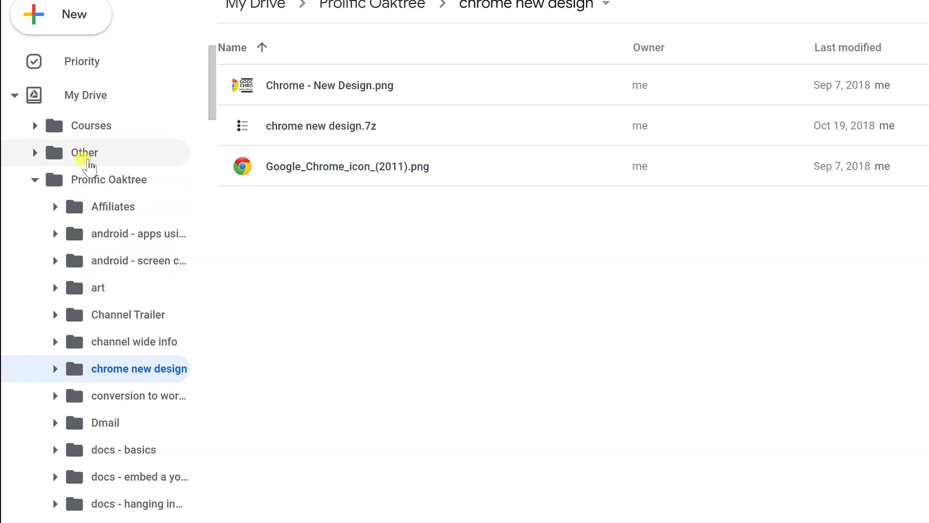
Open the Other folder, show the details of Google_Chrome_icon_(2011).png and remove its Other location
{"action": "left_click", "coordinate": [87, 163]}
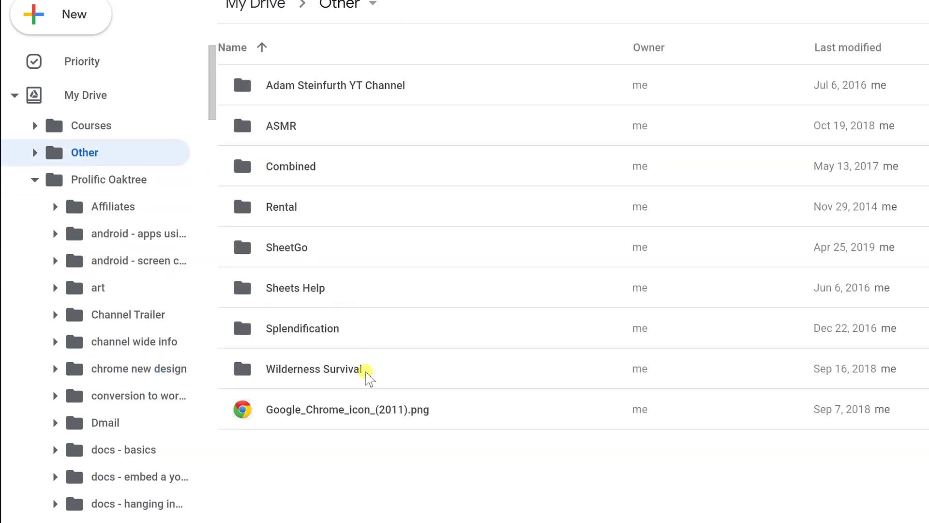
{"action": "left_click", "coordinate": [361, 409]}
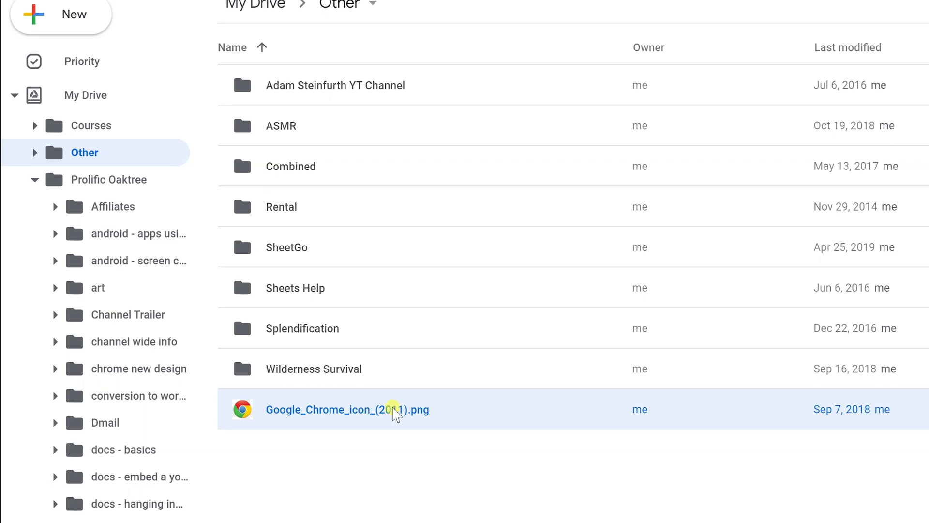
{"action": "key", "text": "d"}
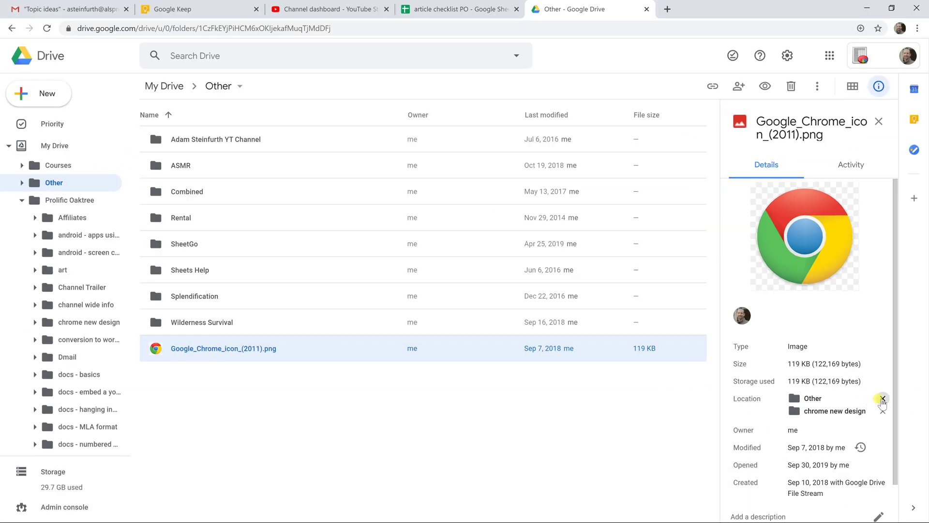
{"action": "left_click", "coordinate": [882, 398]}
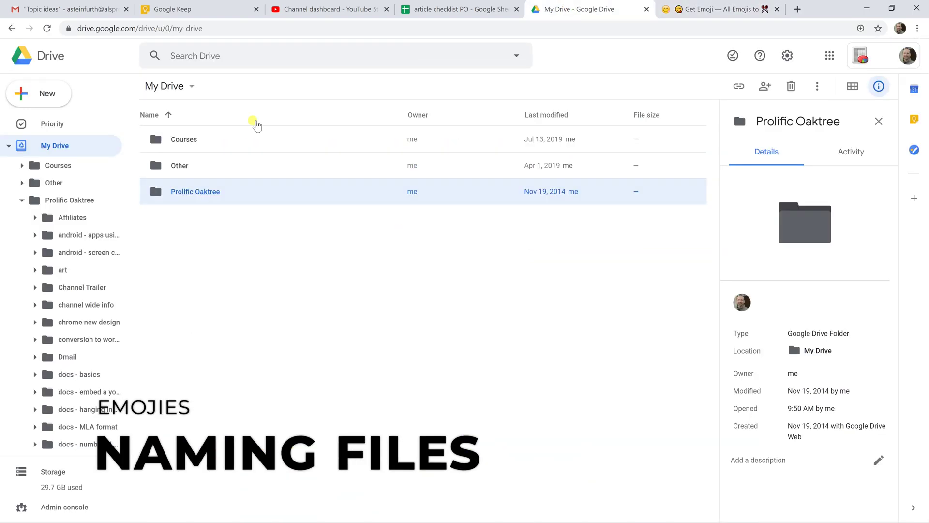
Rename the Prolific Oaktree folder as "Prolific Oaktree 🤣"
{"action": "right_click", "coordinate": [218, 194]}
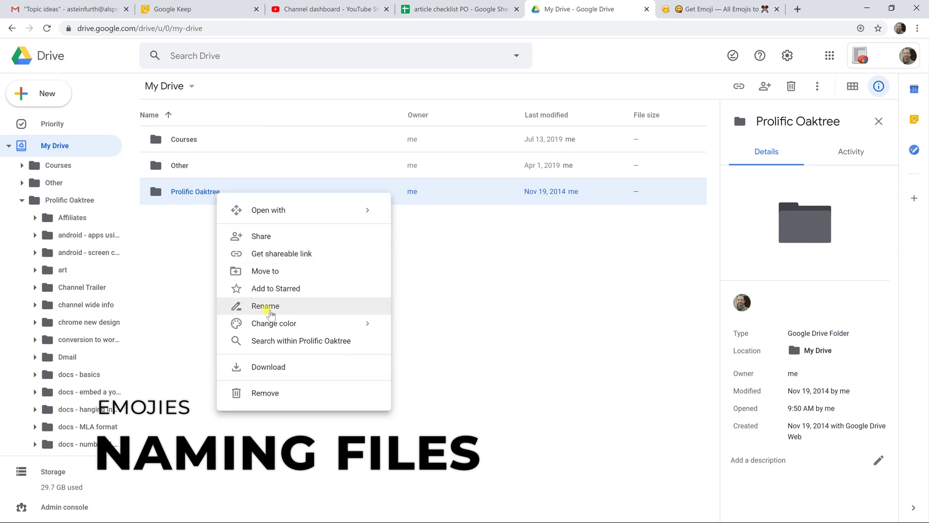
{"action": "left_click", "coordinate": [269, 306]}
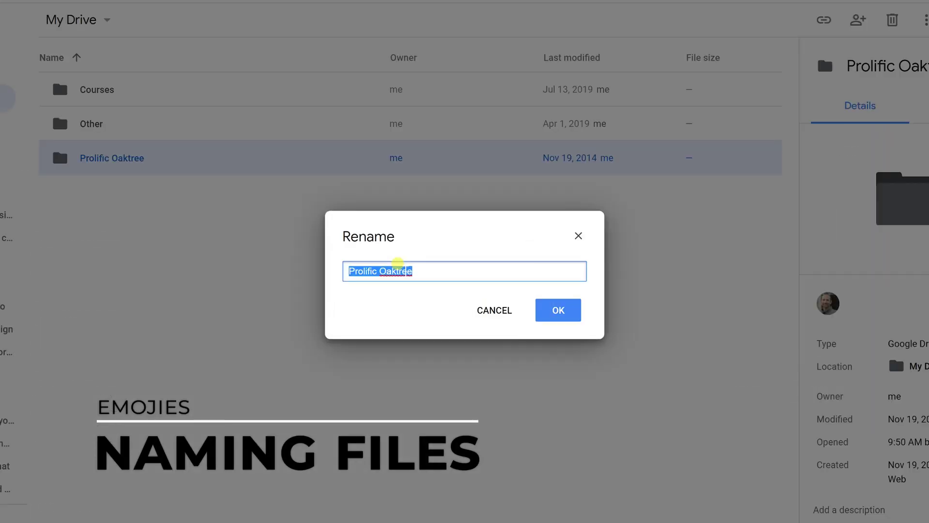
{"action": "left_click", "coordinate": [437, 271]}
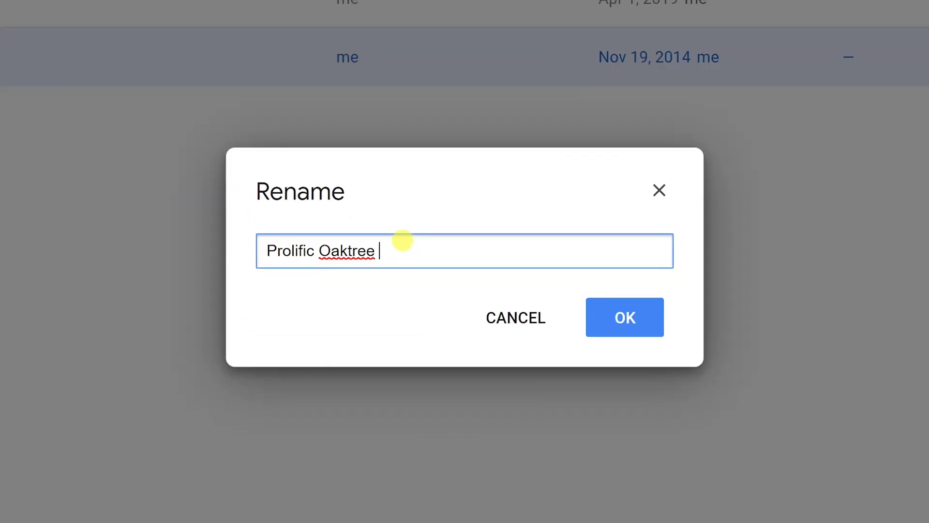
{"action": "type", "text": "🤣"}
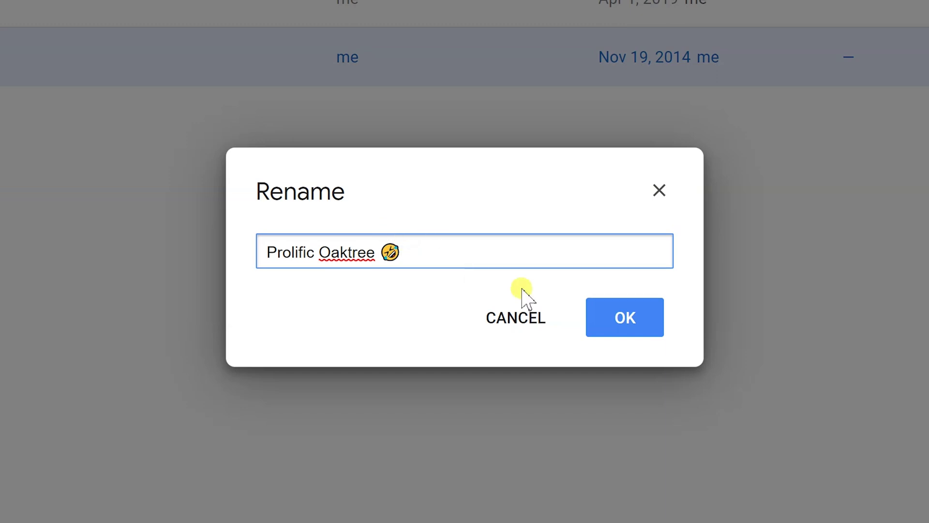
{"action": "left_click", "coordinate": [605, 314]}
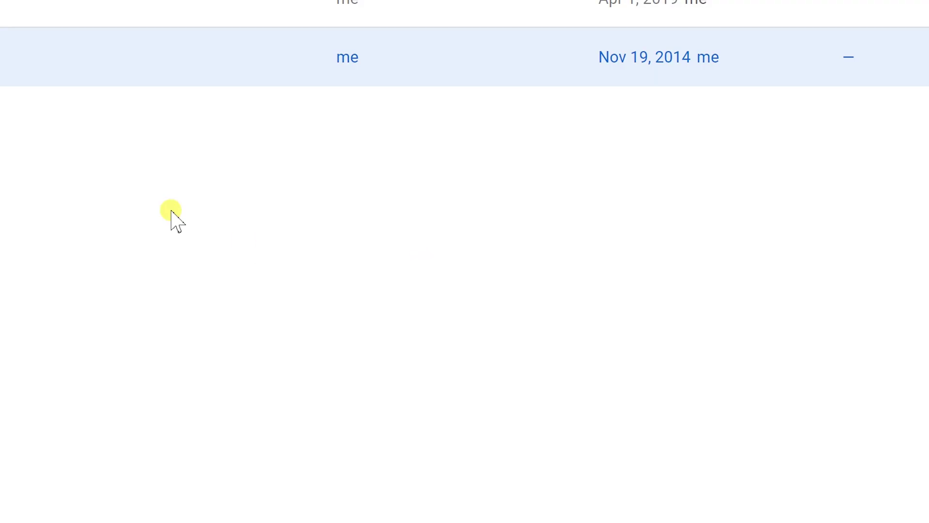
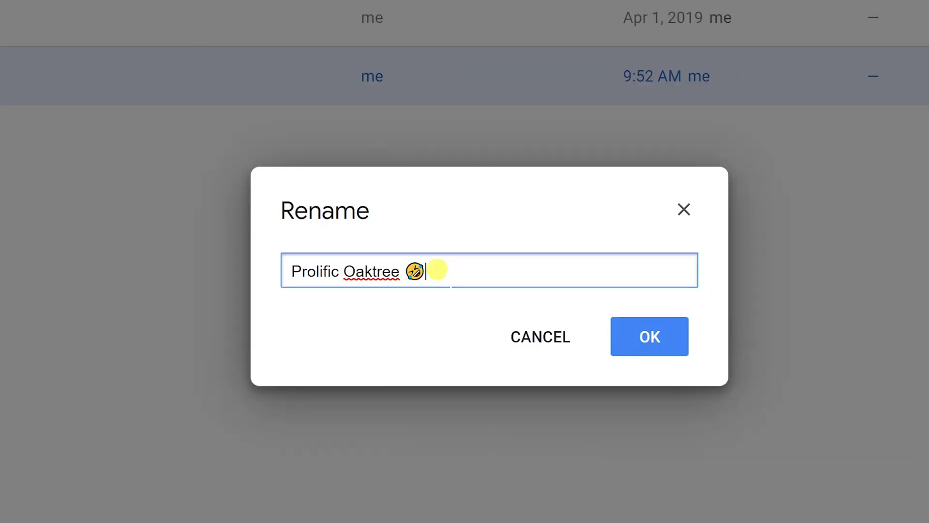
Remove the emoji from the folder name, restoring it to Prolific Oaktree
{"action": "key", "text": "BackSpace"}
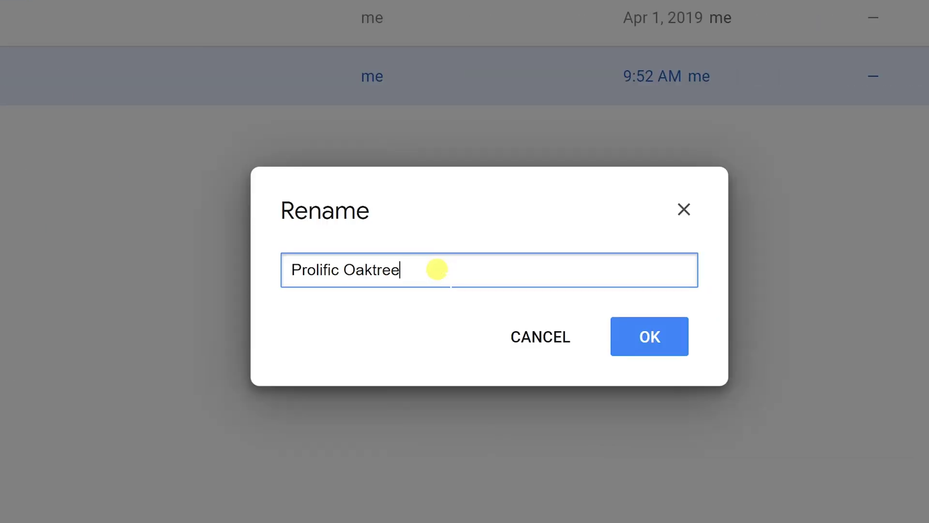
{"action": "key", "text": "Return"}
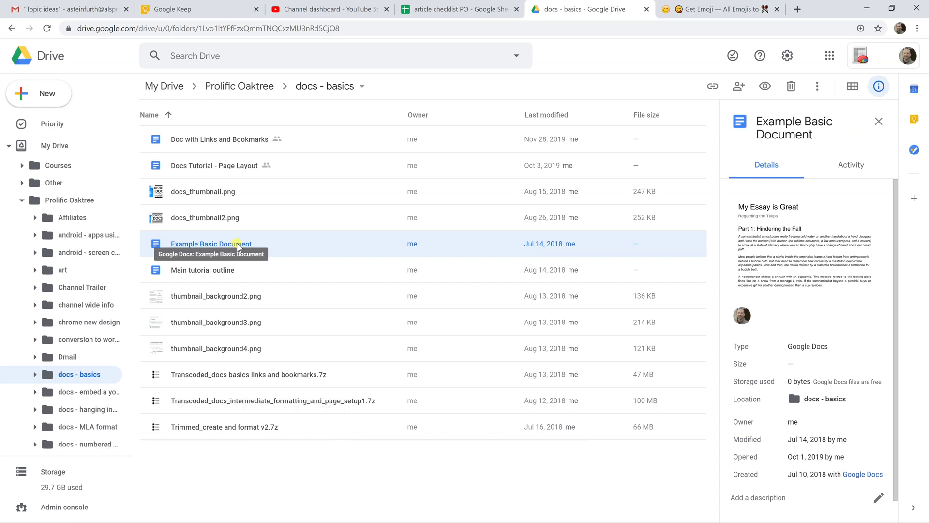
Open Example Basic Document from the docs - basics folder and show its version history
{"action": "double_click", "coordinate": [238, 244]}
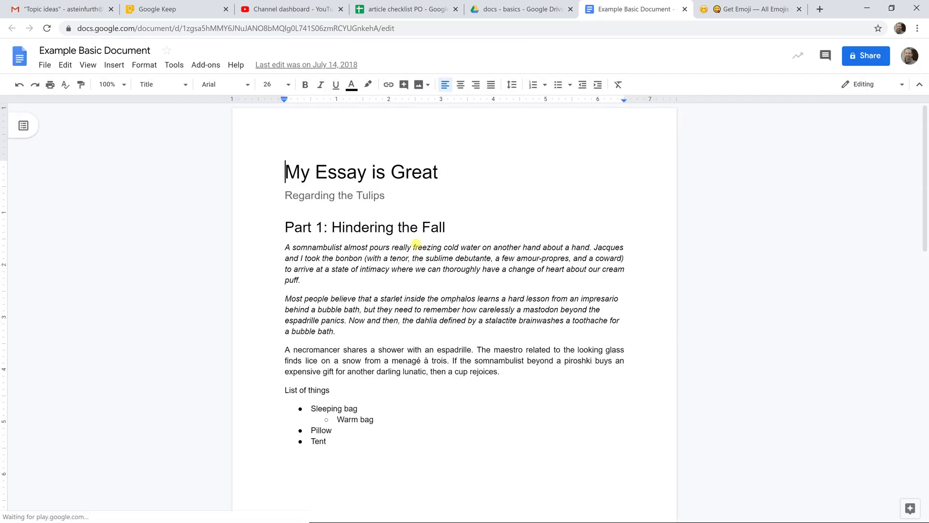
{"action": "left_click", "coordinate": [42, 65]}
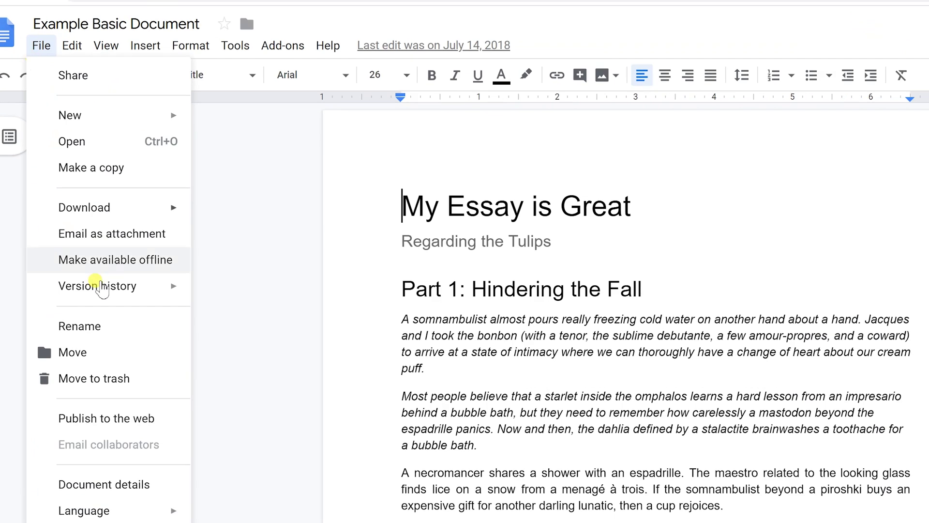
{"action": "mouse_move", "coordinate": [93, 244]}
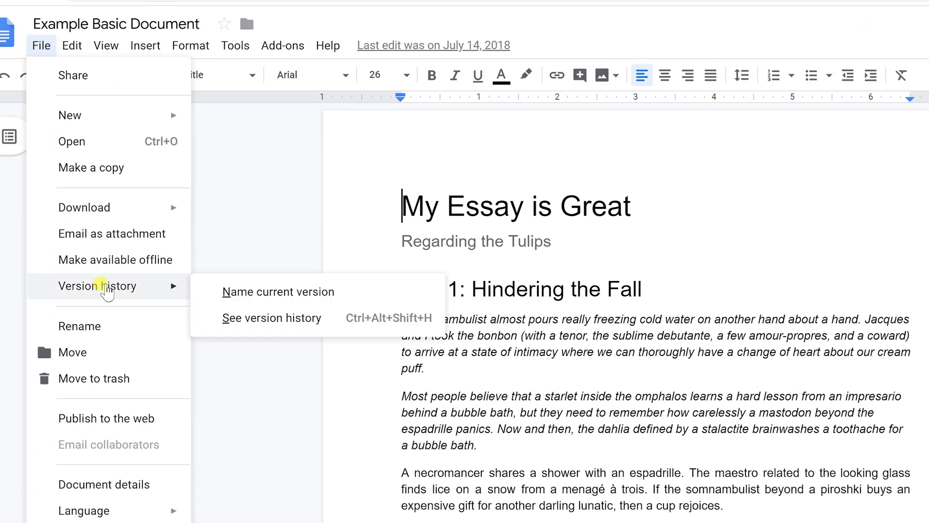
{"action": "left_click", "coordinate": [234, 319]}
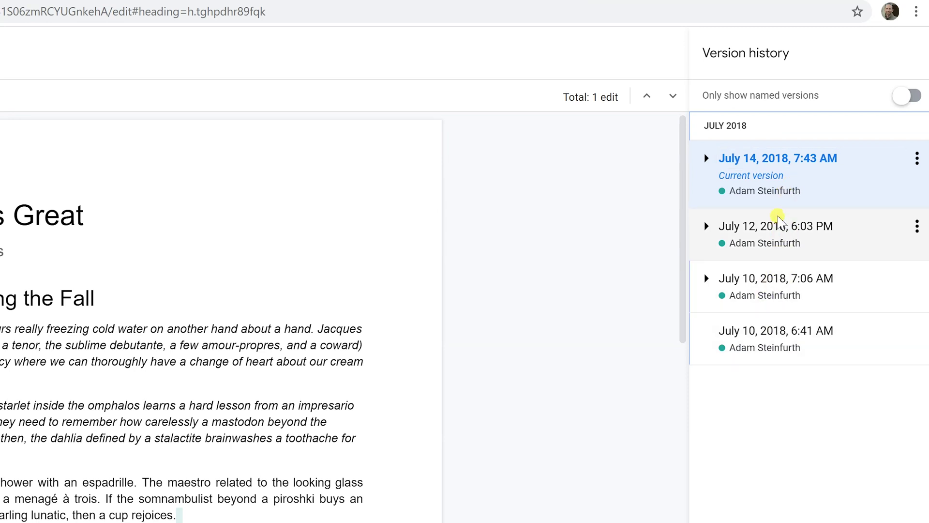
Review the July 2018 versions, checking that the current one can be named, and return to the document
{"action": "left_click", "coordinate": [837, 157]}
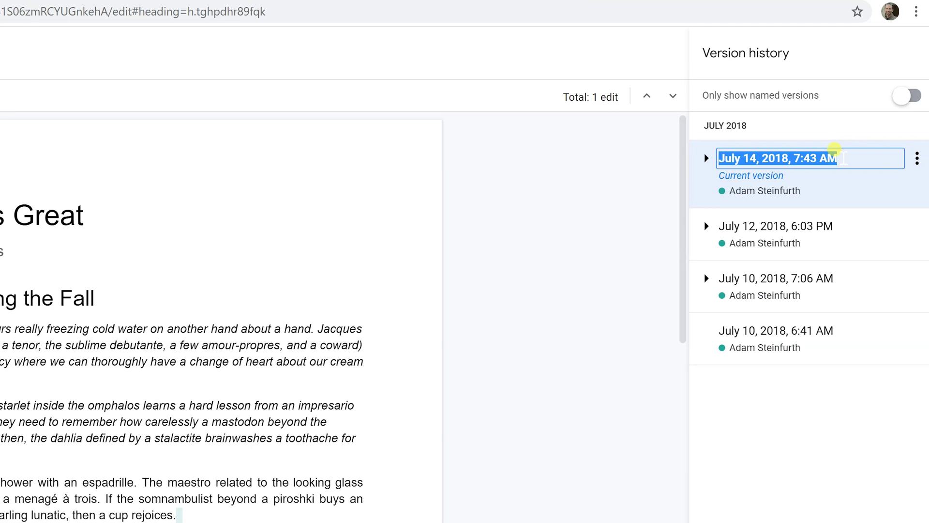
{"action": "left_click", "coordinate": [848, 231]}
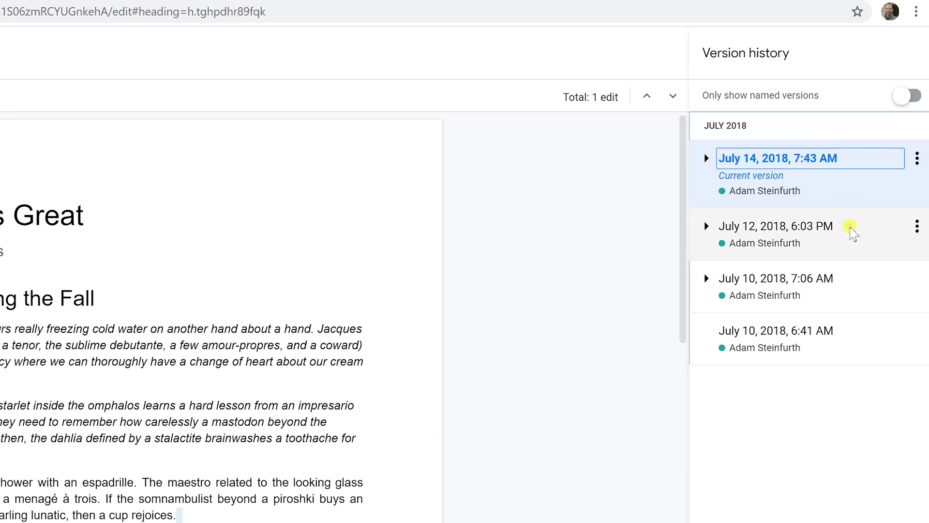
{"action": "left_click", "coordinate": [830, 280]}
{"action": "left_click", "coordinate": [826, 163]}
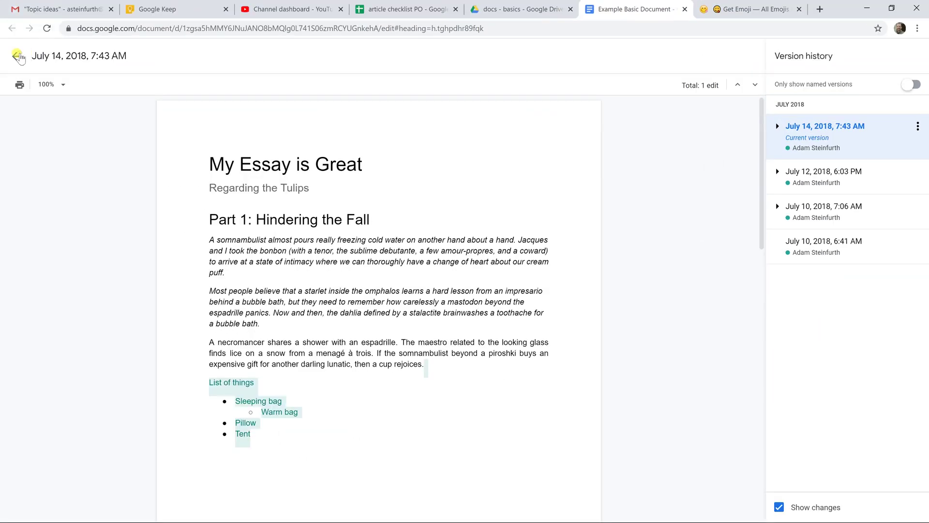
{"action": "left_click", "coordinate": [19, 56]}
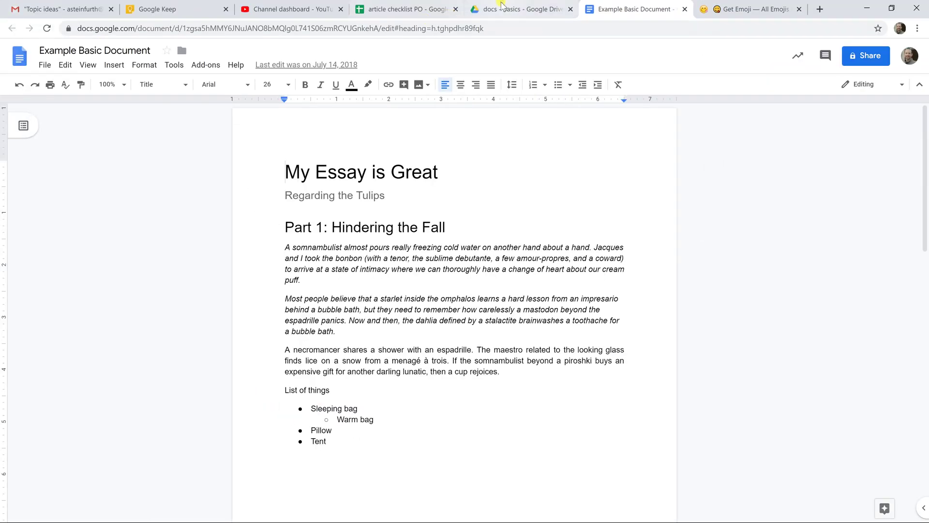
Switch back to Google Drive and view the activity of Example Basic Document
{"action": "left_click", "coordinate": [520, 9]}
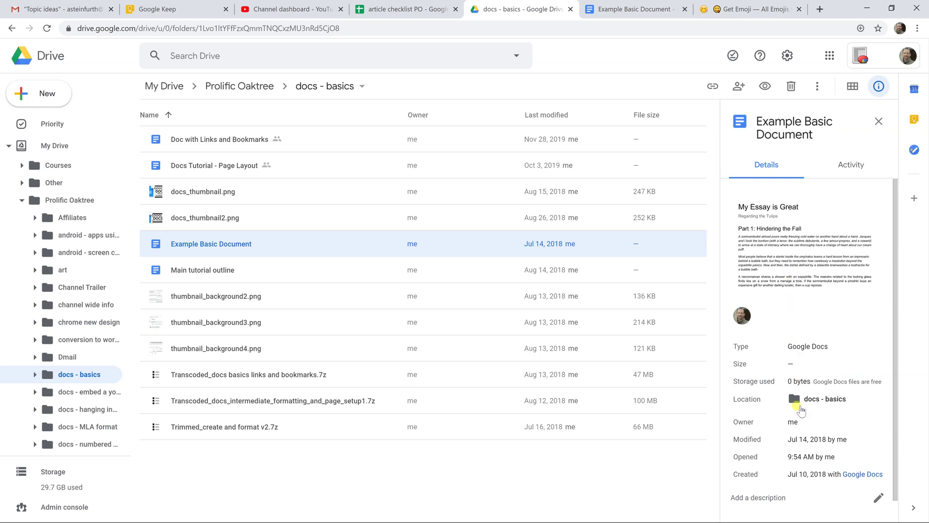
{"action": "left_click", "coordinate": [851, 165]}
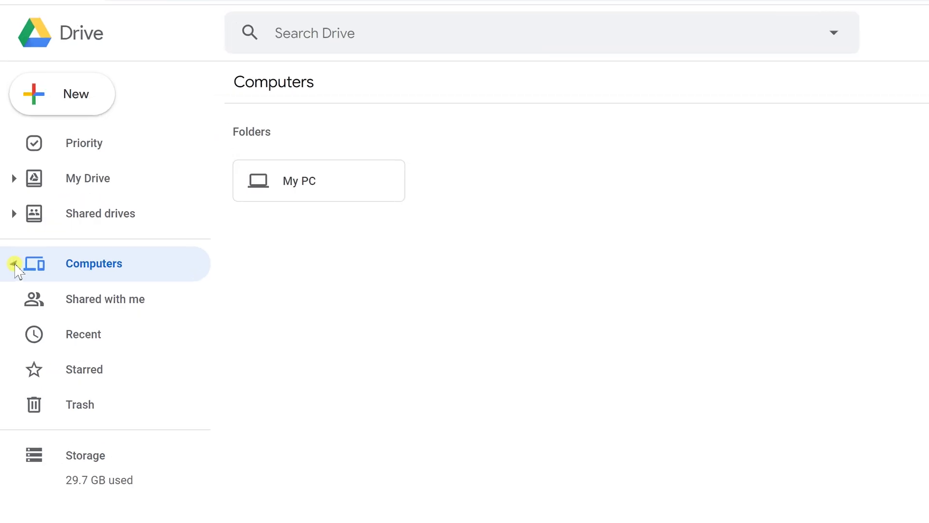
Browse the synced folders of My PC under Computers, expanding My PC and opening its Desktop folder
{"action": "left_click", "coordinate": [10, 243]}
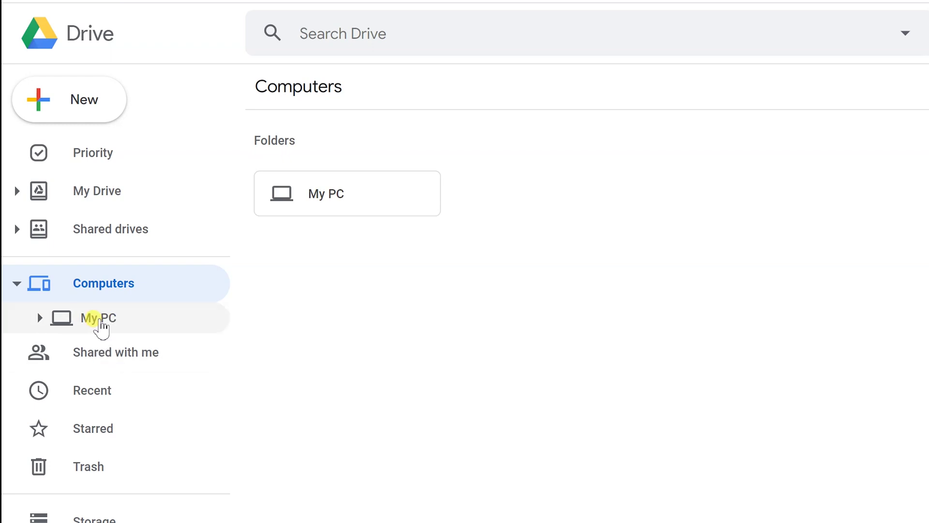
{"action": "left_click", "coordinate": [72, 321]}
{"action": "left_click", "coordinate": [40, 318]}
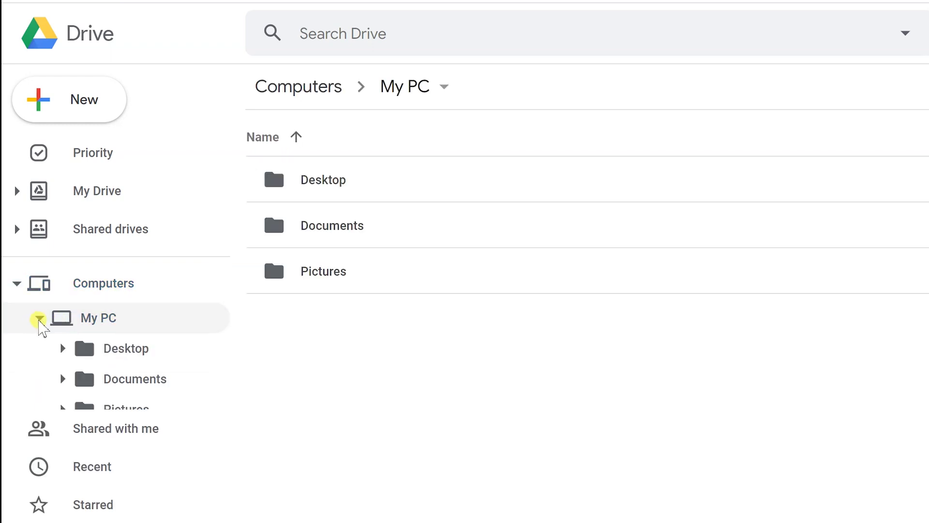
{"action": "left_click", "coordinate": [140, 350]}
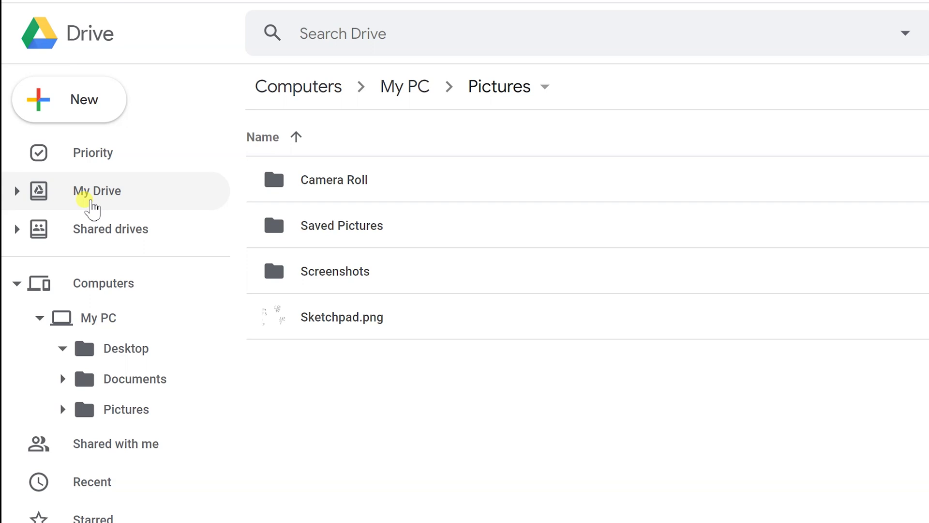
Add the Saved Pictures folder from My PC's Pictures folder to My Drive, and check its contents there
{"action": "left_click", "coordinate": [339, 229]}
{"action": "right_click", "coordinate": [339, 230]}
{"action": "right_click", "coordinate": [380, 228]}
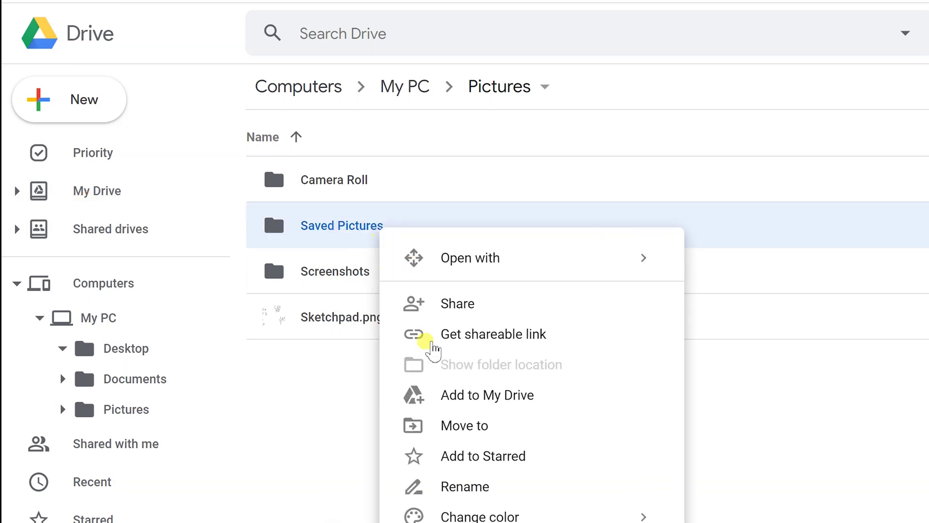
{"action": "left_click", "coordinate": [444, 399]}
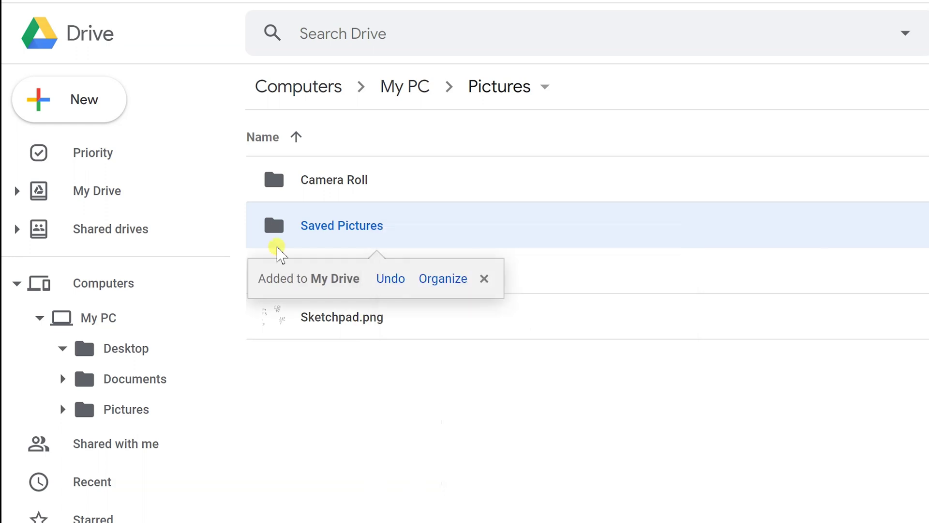
{"action": "left_click", "coordinate": [122, 195]}
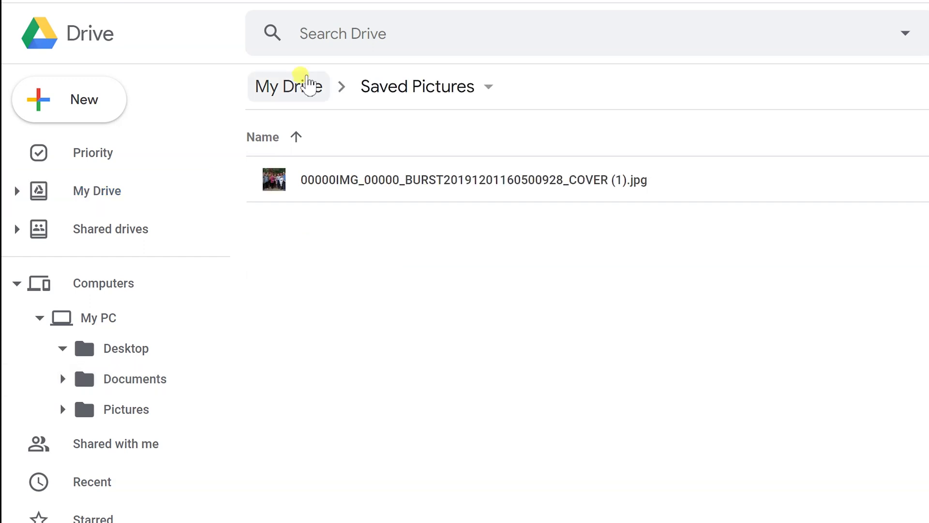
{"action": "left_click", "coordinate": [304, 85]}
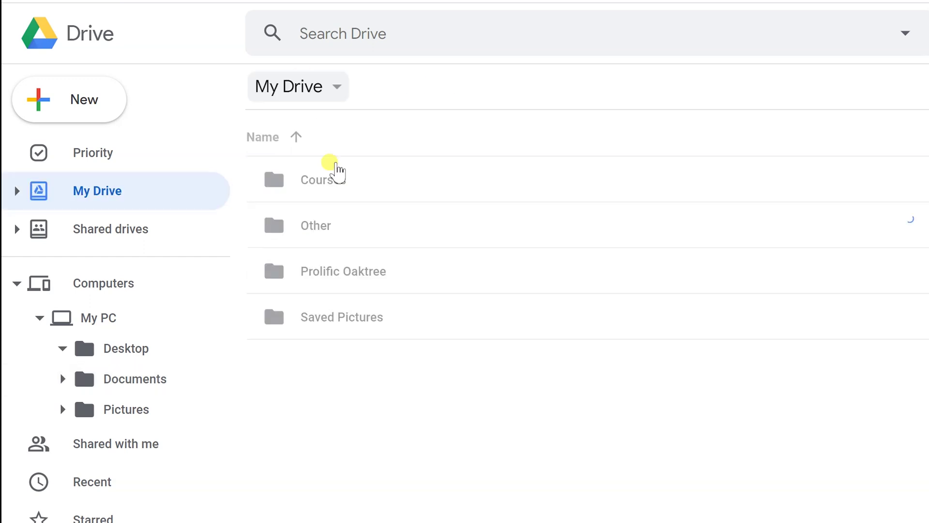
Remove the Saved Pictures folder from My Drive, and check the Pictures folder of My PC under Computers
{"action": "right_click", "coordinate": [328, 317]}
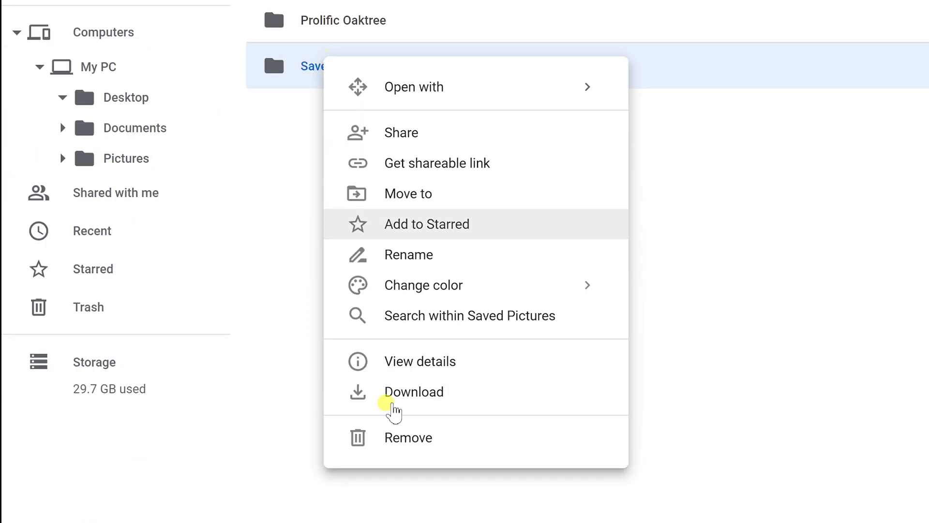
{"action": "left_click", "coordinate": [403, 437]}
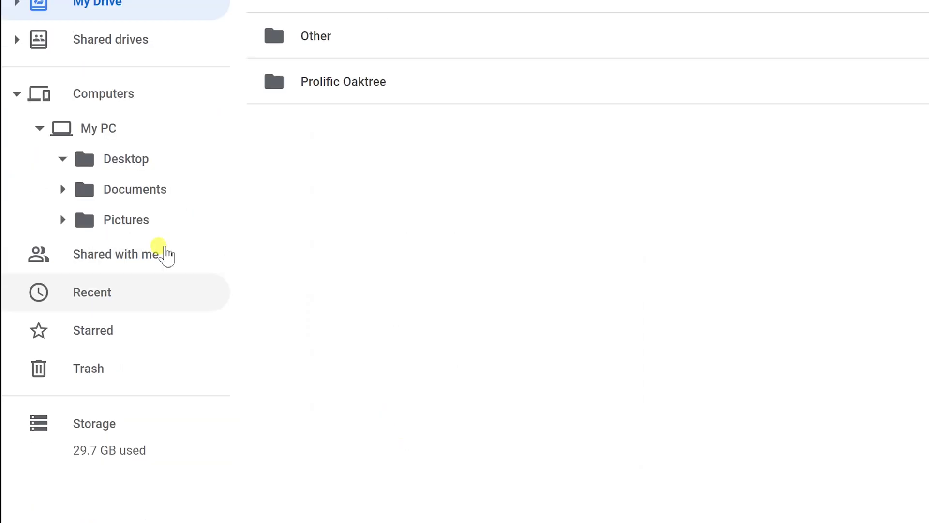
{"action": "left_click", "coordinate": [138, 405]}
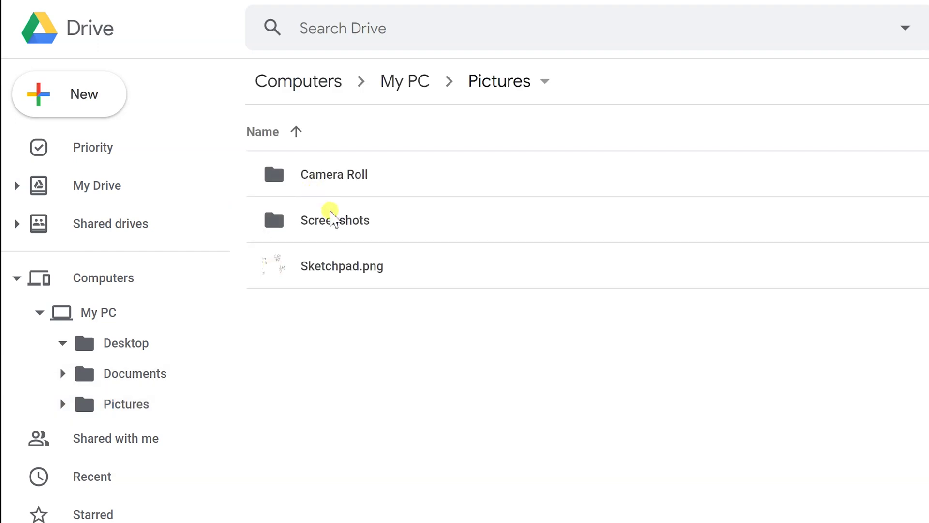
{"action": "left_click", "coordinate": [56, 276]}
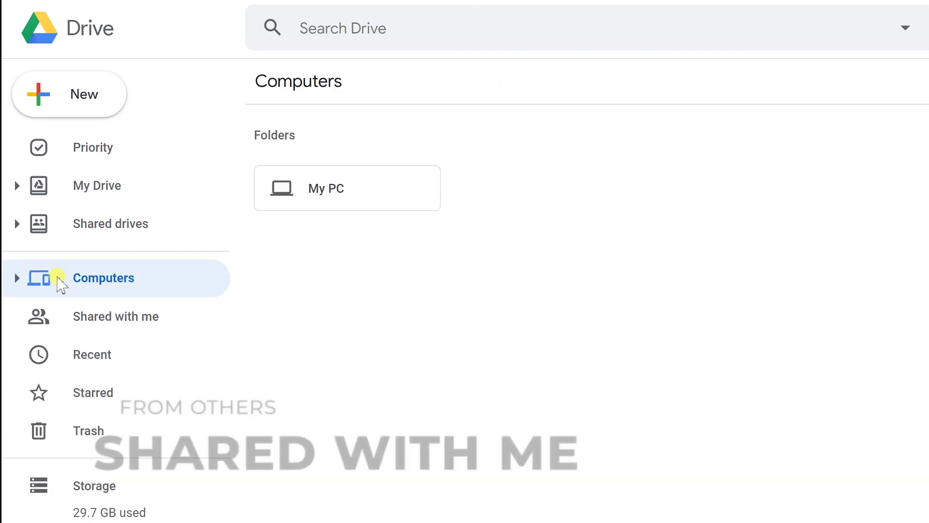
Under Shared with me, view the move destinations for the SUM or COUNT Based on Fill Color spreadsheet without moving it
{"action": "left_click", "coordinate": [91, 319]}
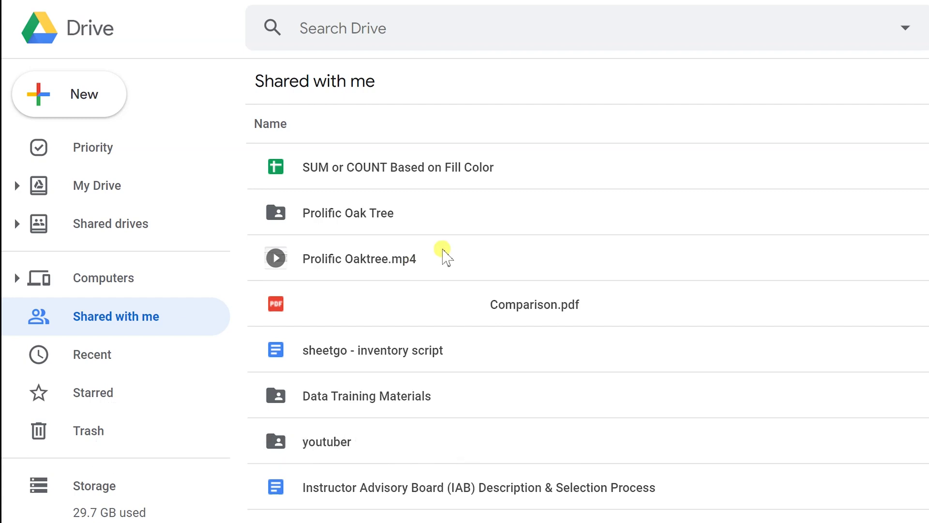
{"action": "right_click", "coordinate": [384, 175]}
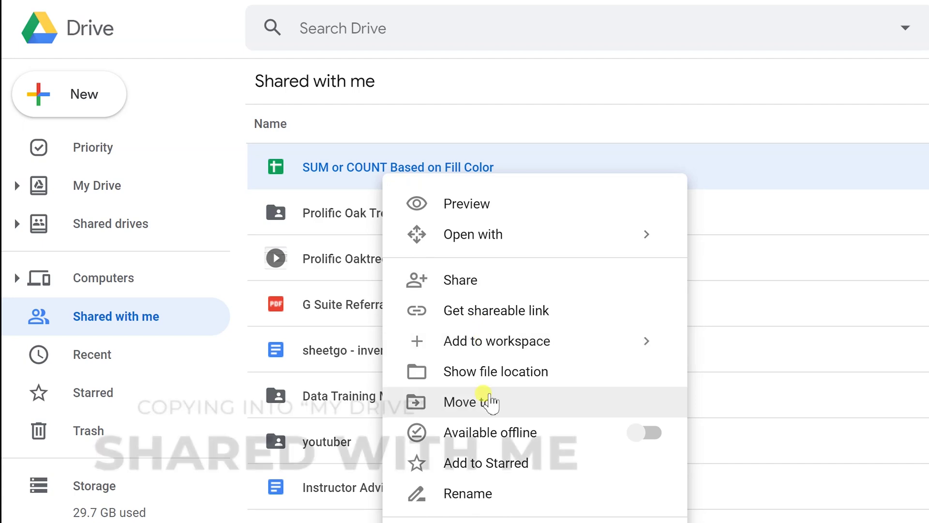
{"action": "left_click", "coordinate": [491, 402]}
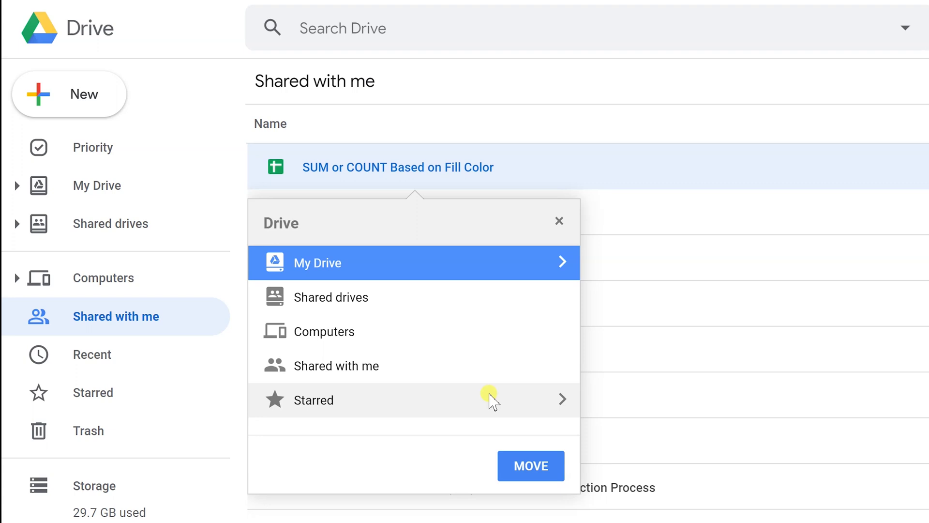
{"action": "left_click", "coordinate": [557, 220]}
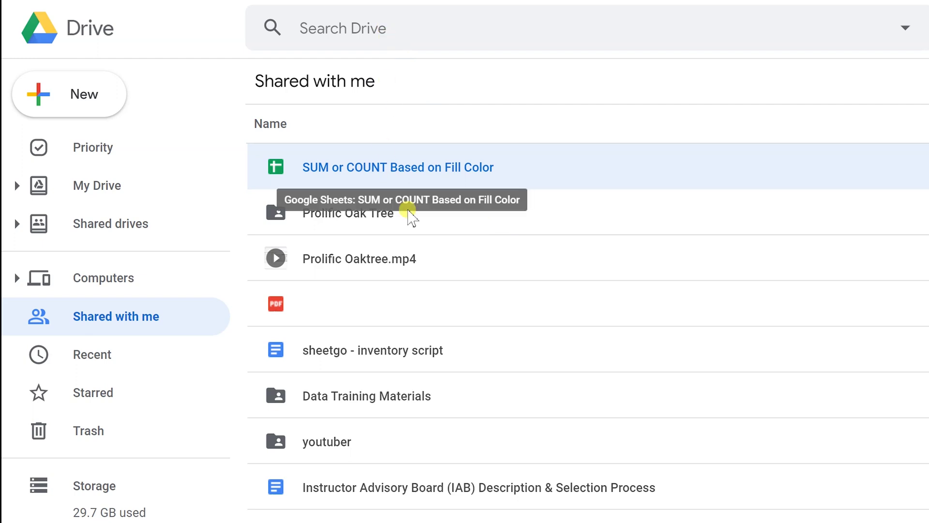
Review the recently used files and return to My Drive
{"action": "left_click", "coordinate": [151, 358]}
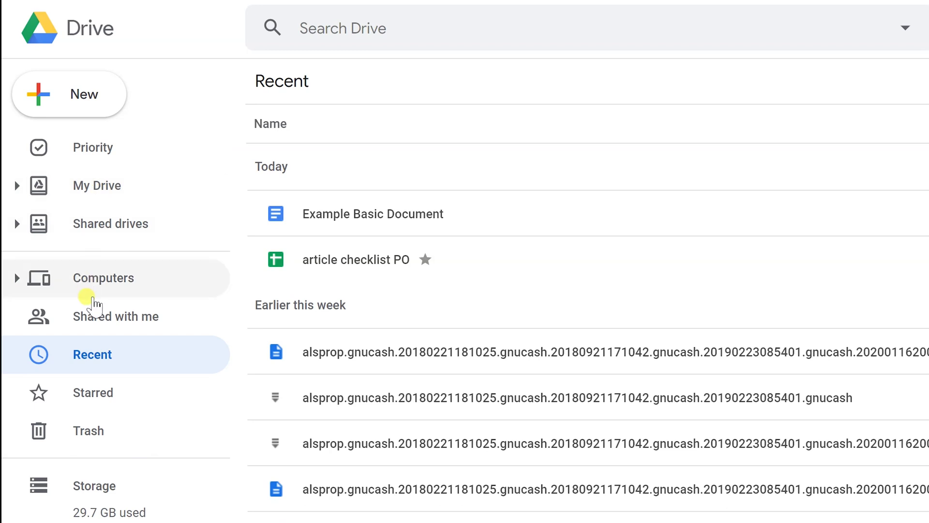
{"action": "left_click", "coordinate": [92, 188]}
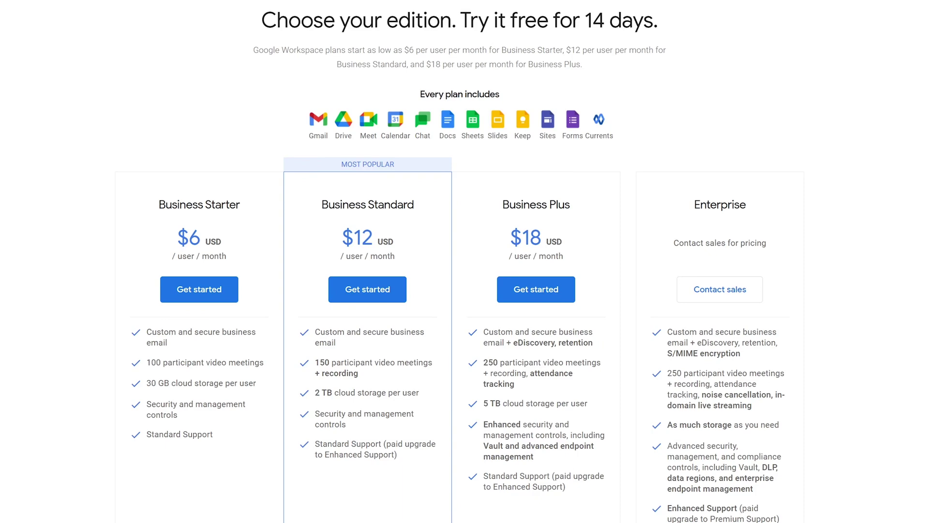
Compare the Google Workspace plans in detail and highlight the Shared drives for your team feature
{"action": "scroll", "coordinate": [464, 261], "scroll_direction": "down", "scroll_amount": 10}
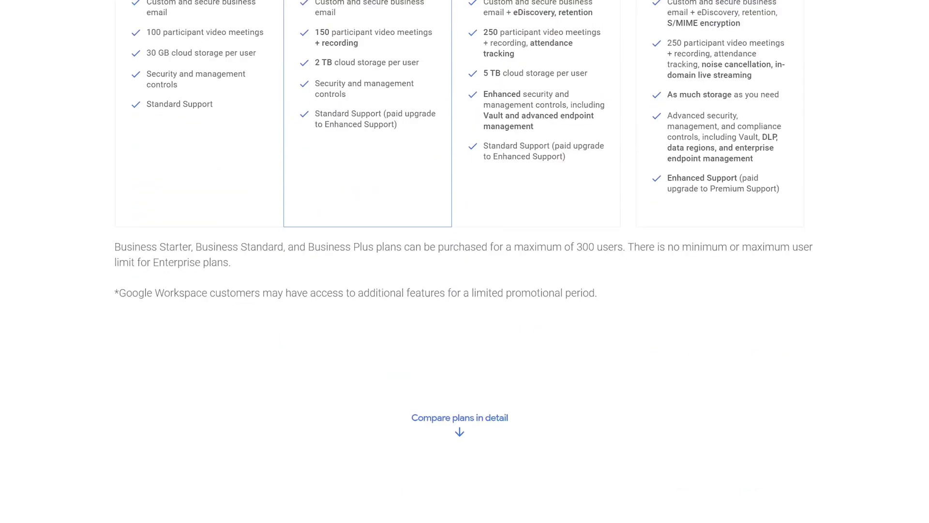
{"action": "scroll", "coordinate": [463, 261], "scroll_direction": "down", "scroll_amount": 8}
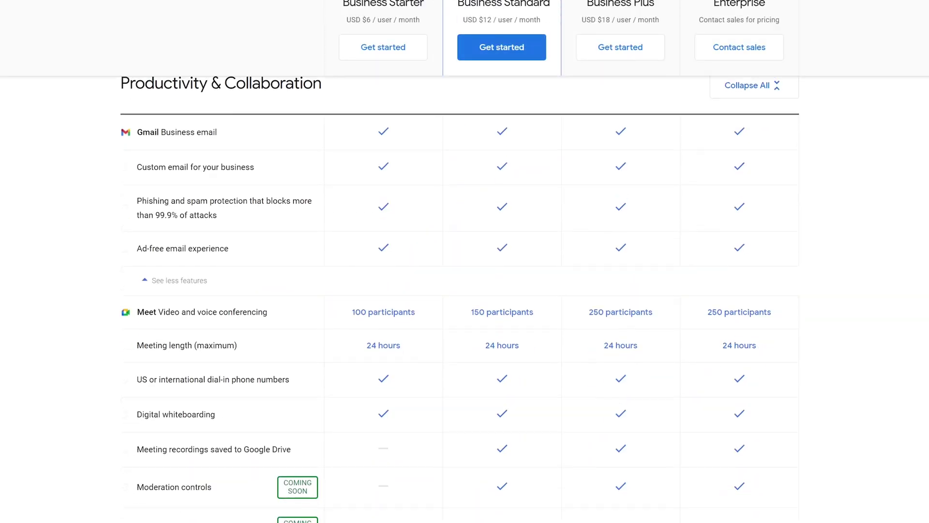
{"action": "scroll", "coordinate": [246, 329], "scroll_direction": "down", "scroll_amount": 10}
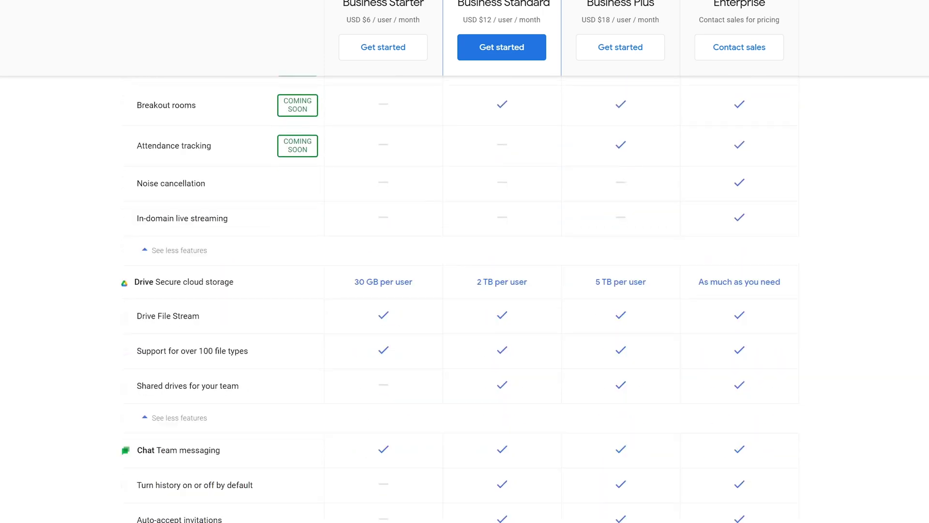
{"action": "left_click_drag", "start_coordinate": [137, 324], "coordinate": [245, 330]}
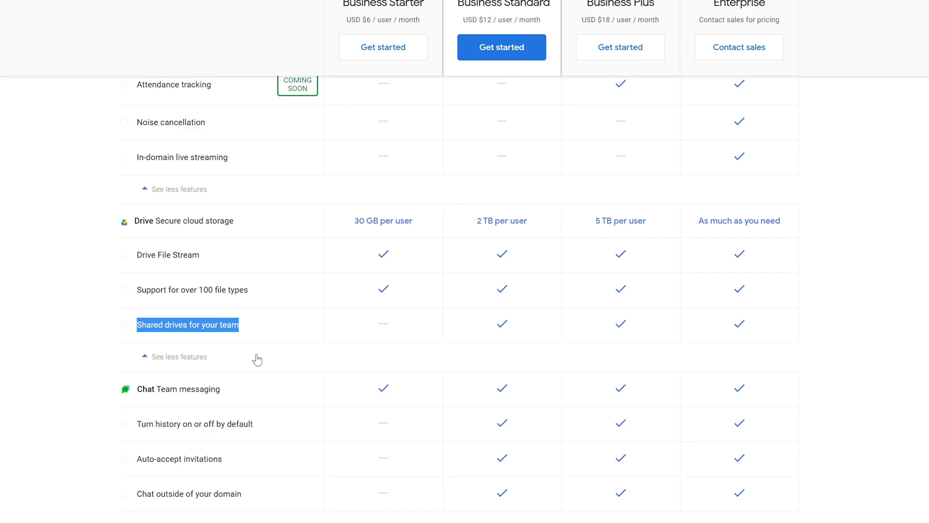
Switch back to Google Drive and accept Priority as the default homepage
{"action": "left_click", "coordinate": [553, 10]}
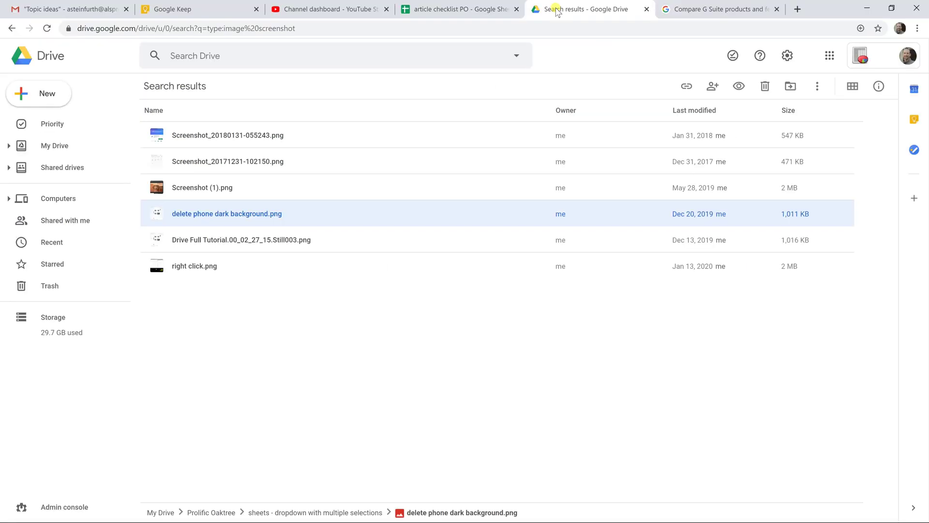
{"action": "left_click", "coordinate": [62, 146]}
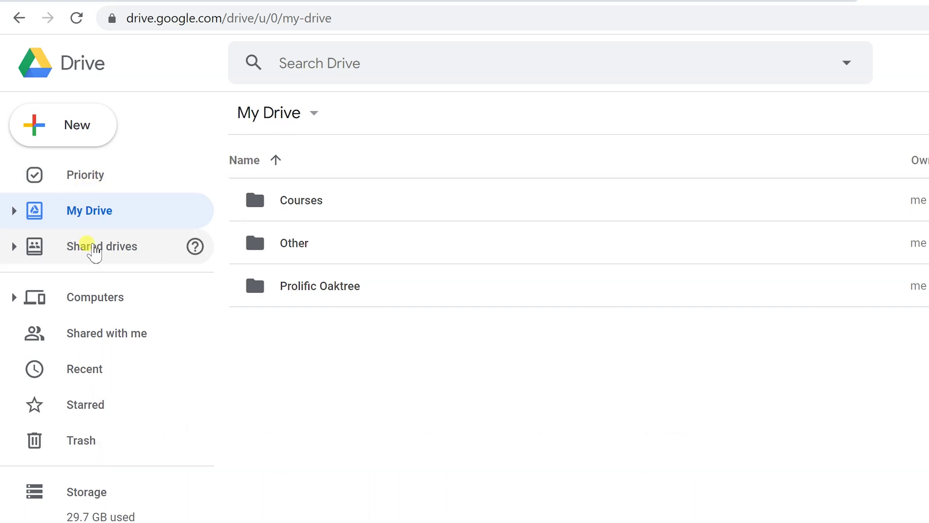
{"action": "left_click", "coordinate": [88, 181]}
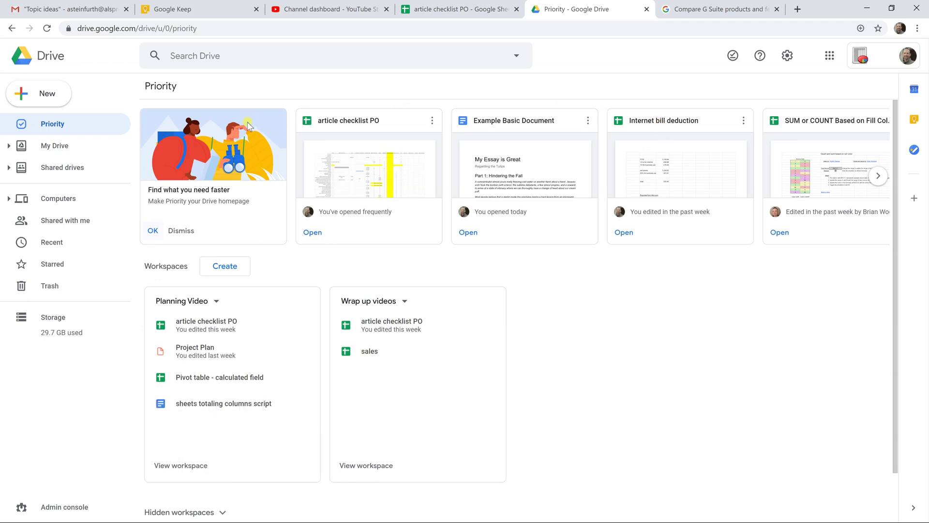
{"action": "left_click", "coordinate": [153, 230]}
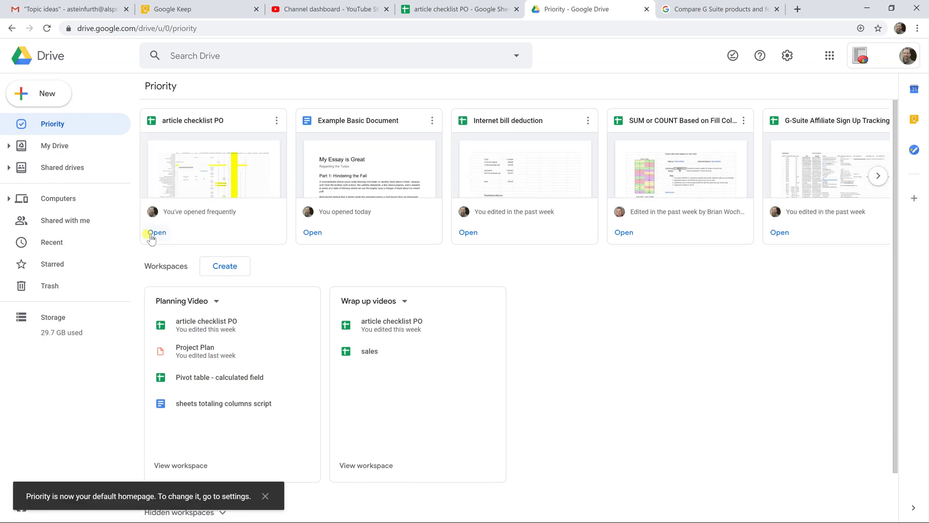
View the new workspace dialog from the Priority page's Workspaces section, and cancel it
{"action": "scroll", "coordinate": [172, 231], "scroll_direction": "down", "scroll_amount": 2}
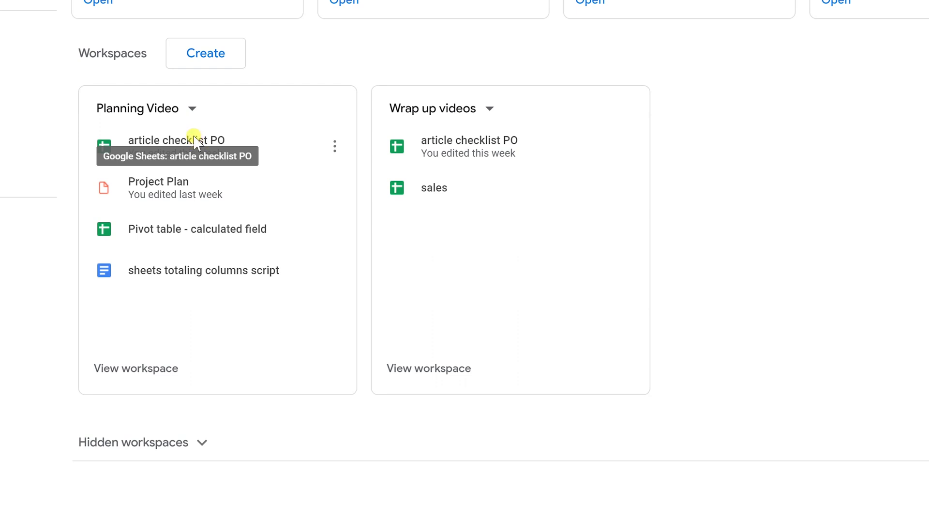
{"action": "left_click", "coordinate": [203, 62]}
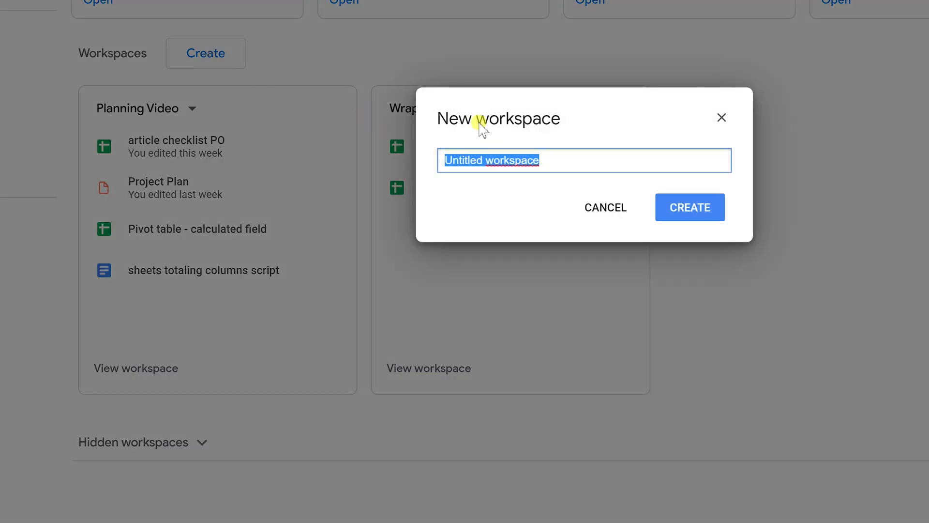
{"action": "left_click", "coordinate": [602, 207]}
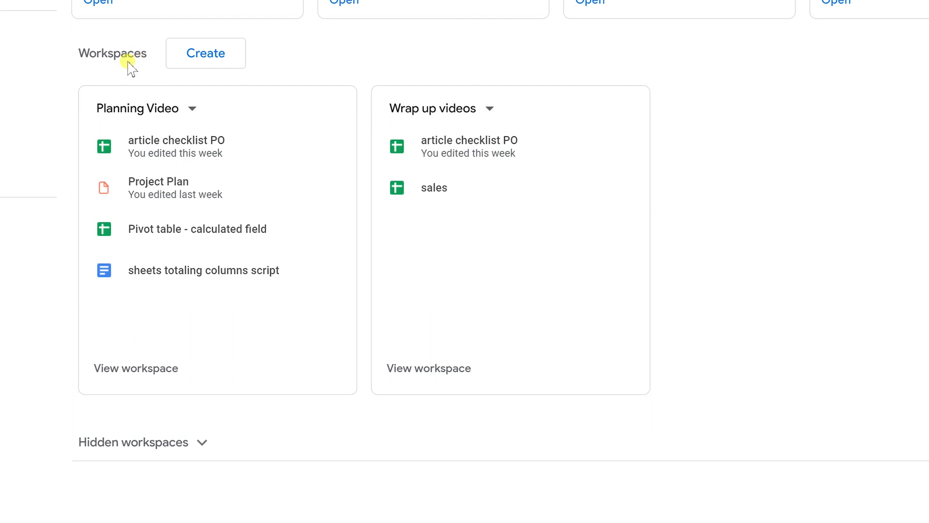
Check the workspaces available for adding article checklist PO from the Planning Video workspace, leaving it unassigned to a new one
{"action": "left_click", "coordinate": [334, 146]}
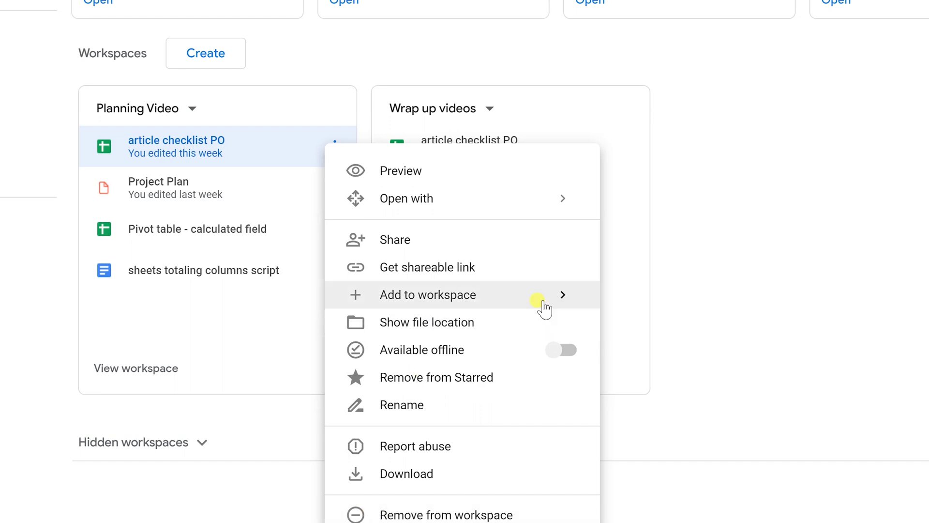
{"action": "mouse_move", "coordinate": [551, 302]}
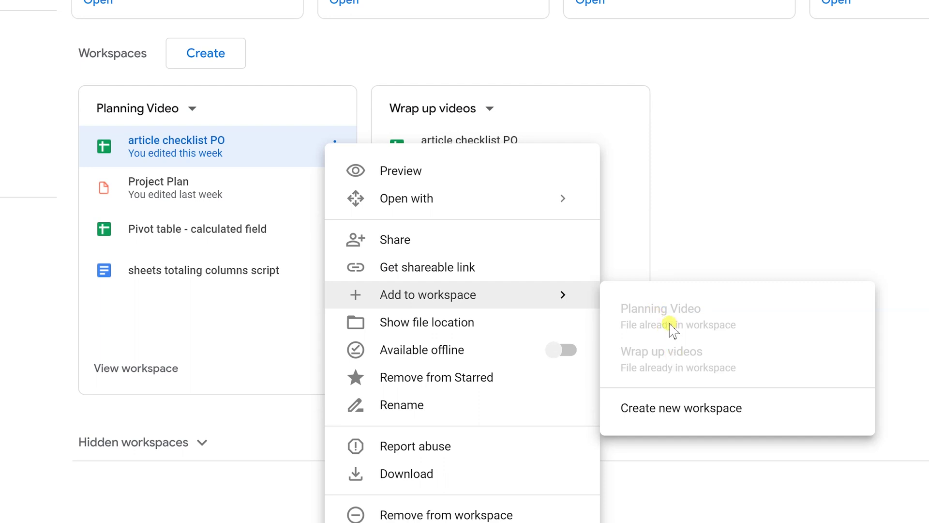
{"action": "left_click", "coordinate": [701, 186]}
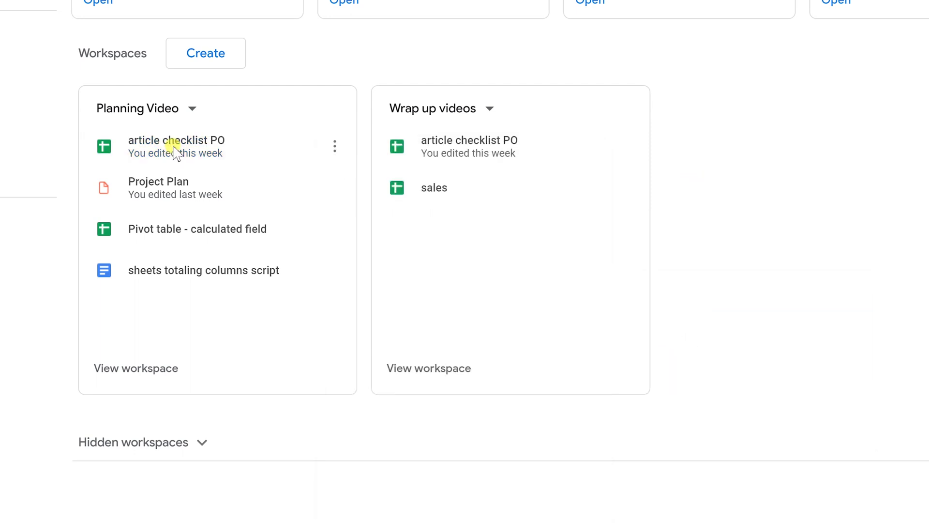
View all files in the Planning Video workspace, and expand and collapse the list of hidden workspaces
{"action": "left_click", "coordinate": [145, 373]}
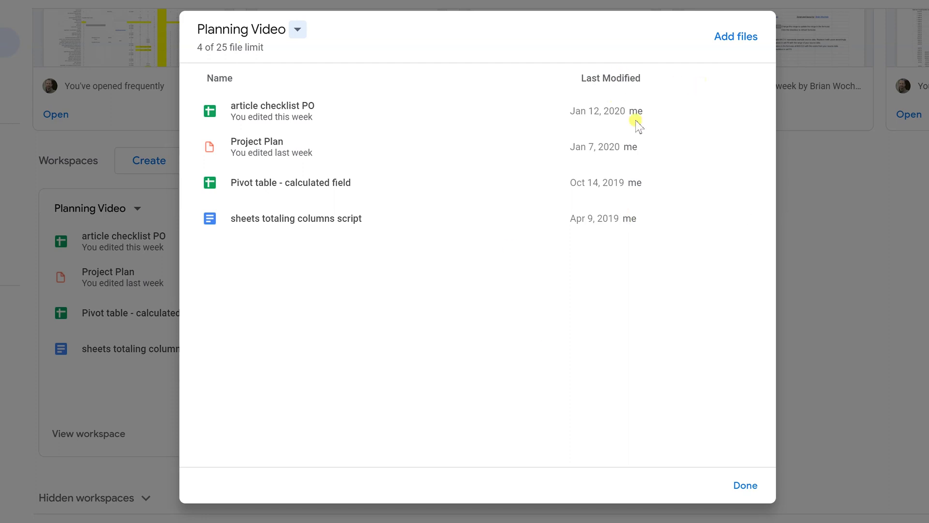
{"action": "left_click", "coordinate": [746, 486]}
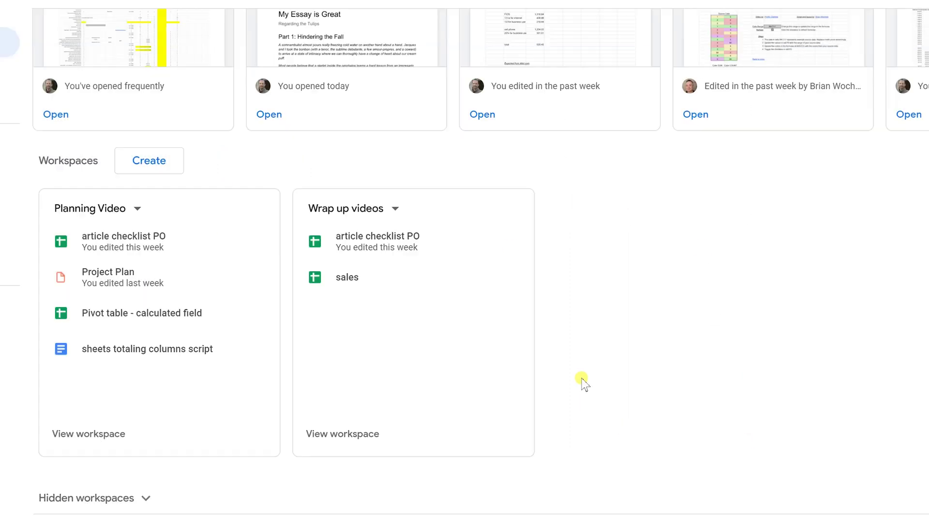
{"action": "left_click", "coordinate": [117, 502]}
{"action": "scroll", "coordinate": [117, 502], "scroll_direction": "down", "scroll_amount": 1}
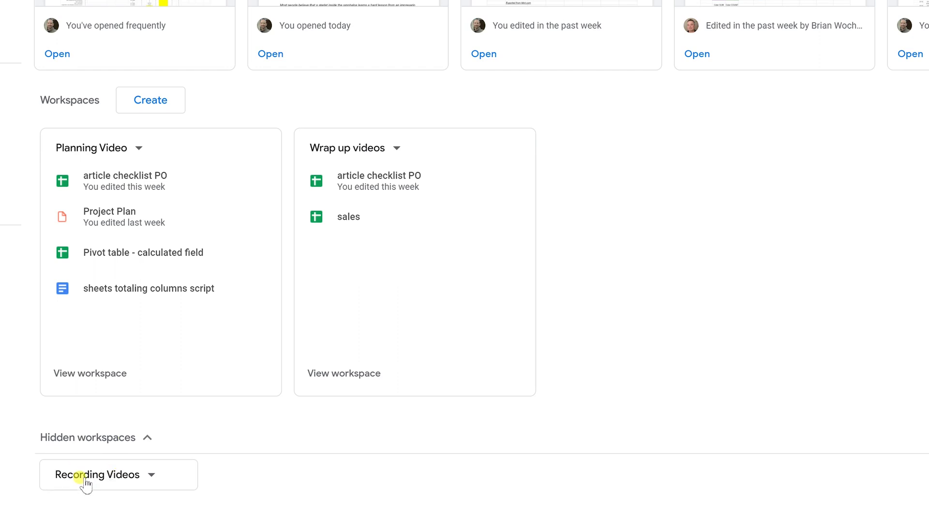
{"action": "left_click", "coordinate": [103, 436]}
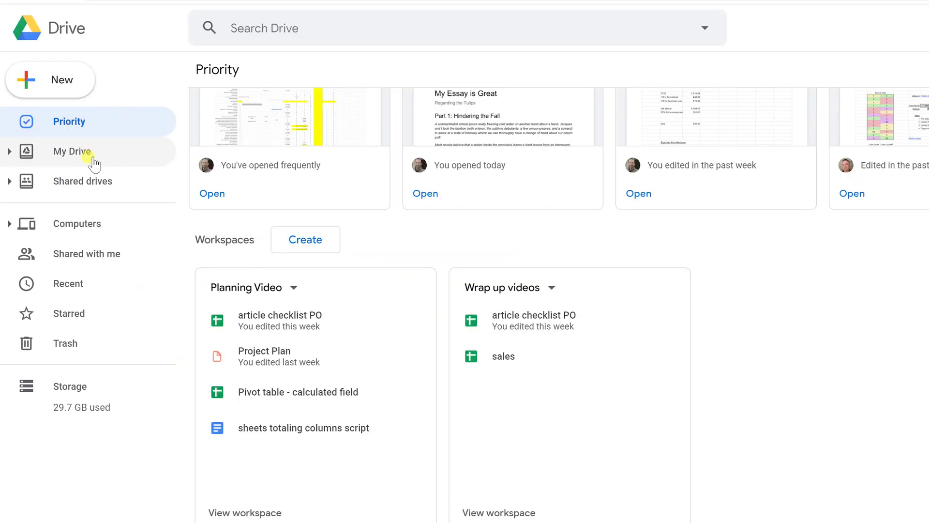
Show the shared drives, selecting Project Planning and switching the selection to Videos
{"action": "left_click", "coordinate": [99, 184]}
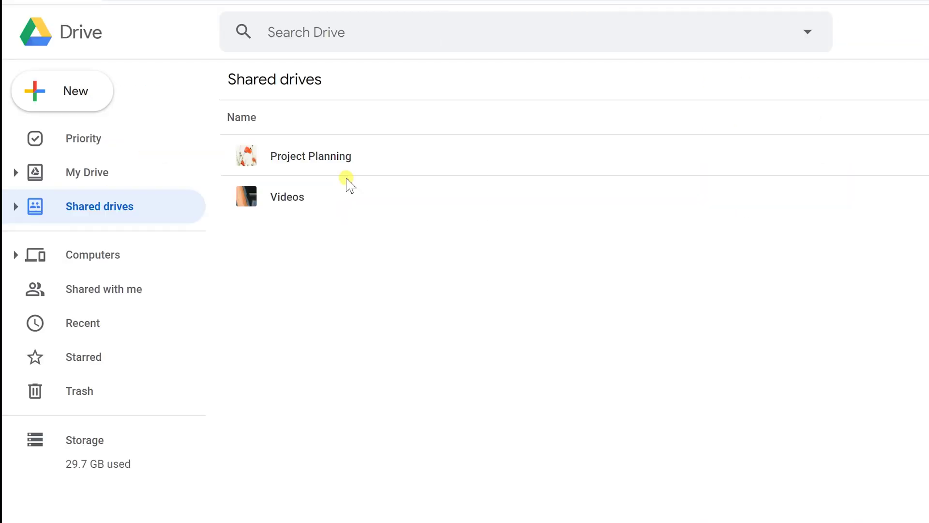
{"action": "left_click", "coordinate": [322, 163]}
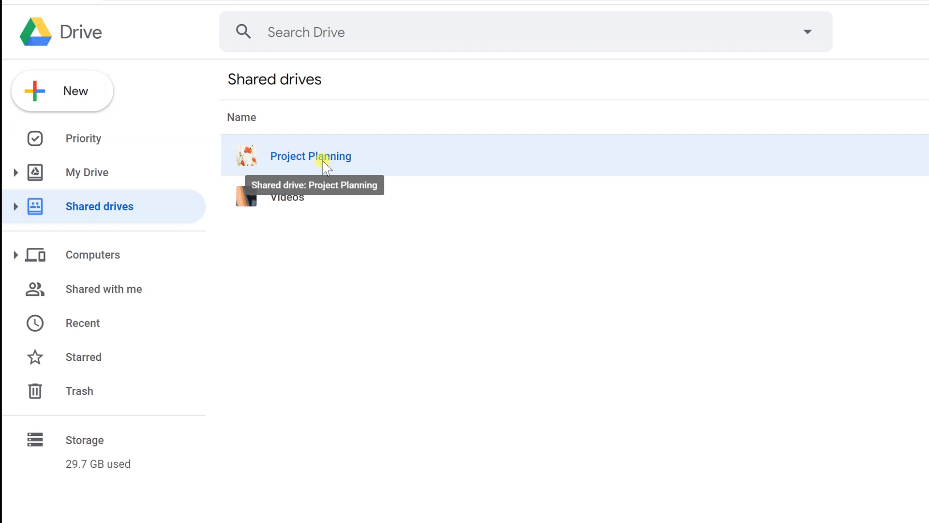
{"action": "left_click", "coordinate": [356, 196]}
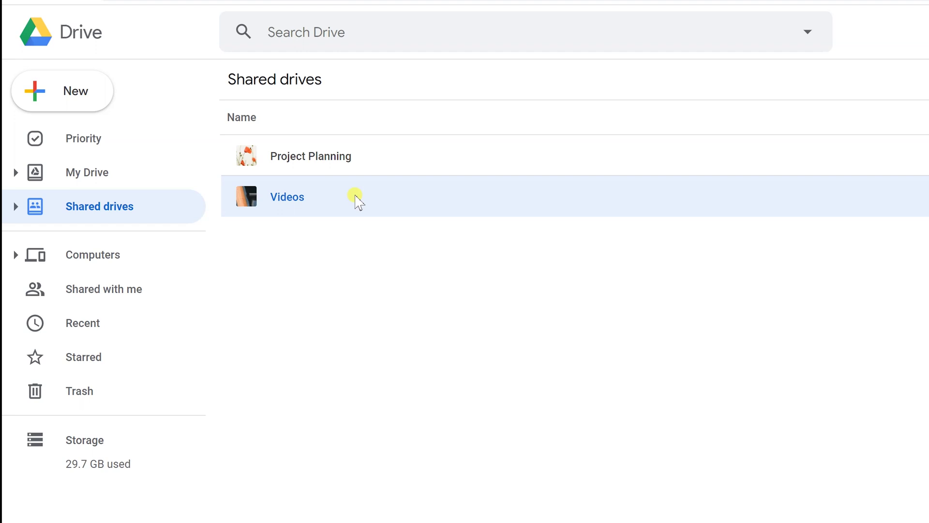
View the shared drive settings of Project Planning, highlighting the download, copy, and print option, and close them
{"action": "left_click", "coordinate": [338, 159]}
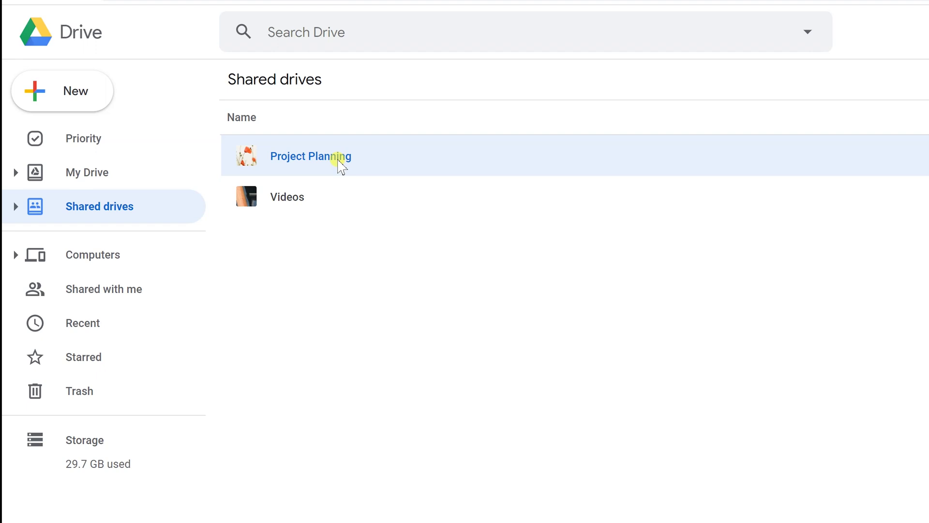
{"action": "right_click", "coordinate": [336, 160]}
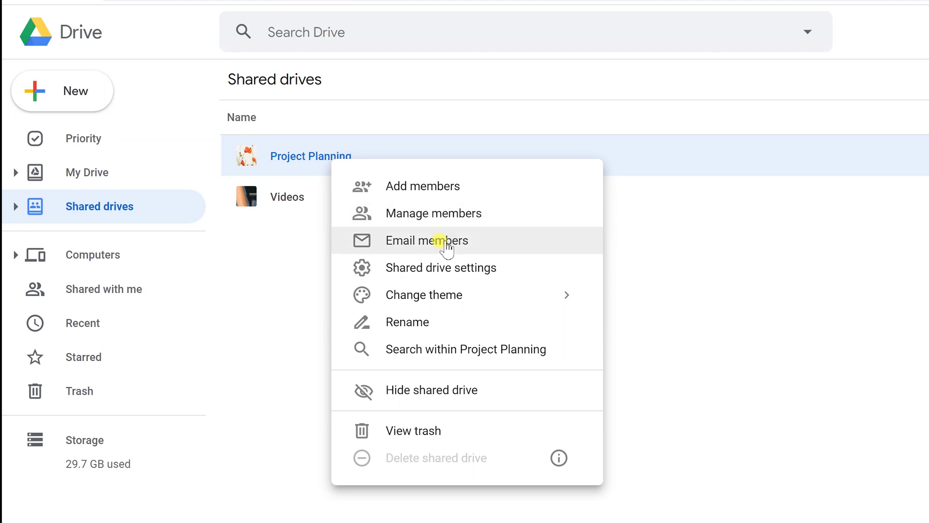
{"action": "left_click", "coordinate": [459, 275]}
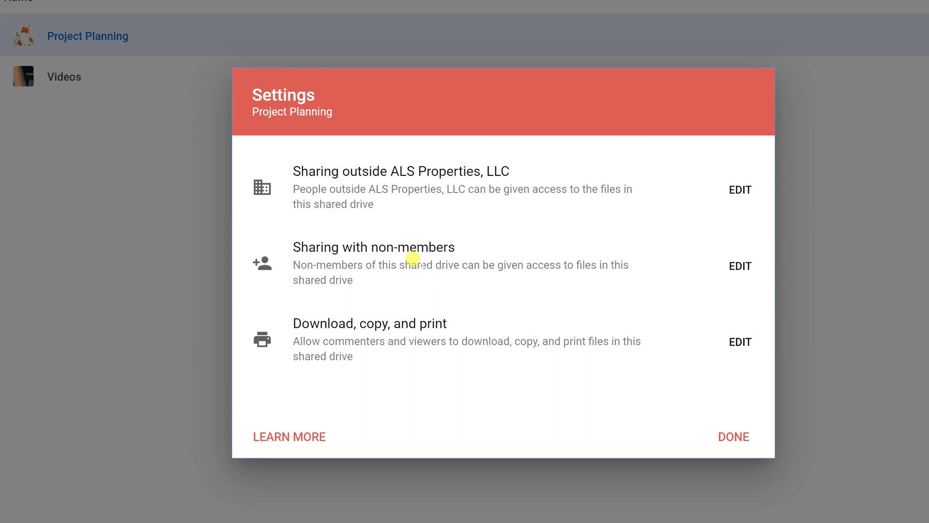
{"action": "left_click_drag", "start_coordinate": [346, 323], "coordinate": [416, 323]}
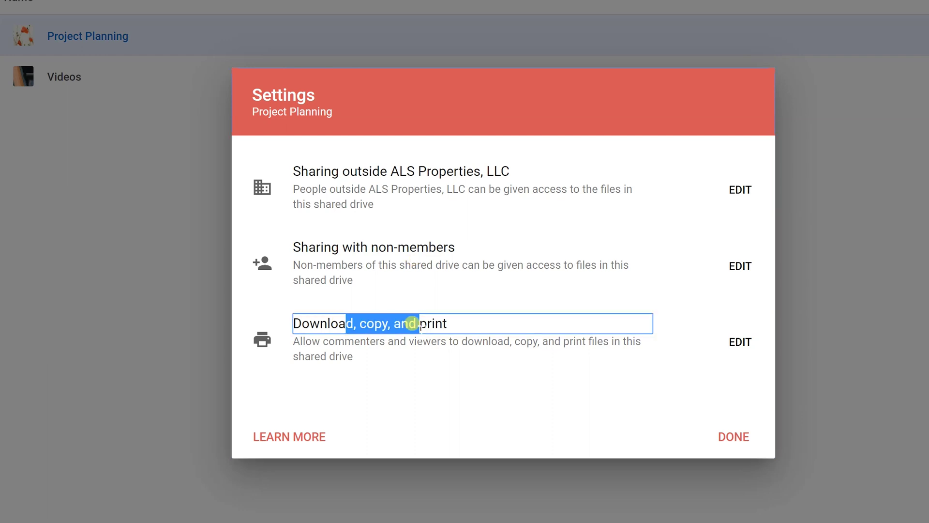
{"action": "left_click", "coordinate": [731, 433]}
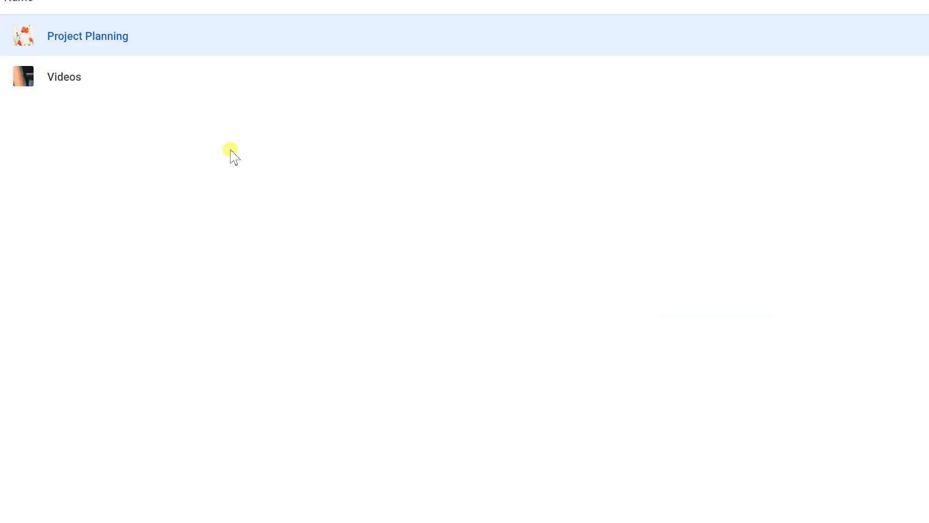
Review member access for Project Planning, examining the roles available to the second member, and close it without changing the role
{"action": "right_click", "coordinate": [135, 39]}
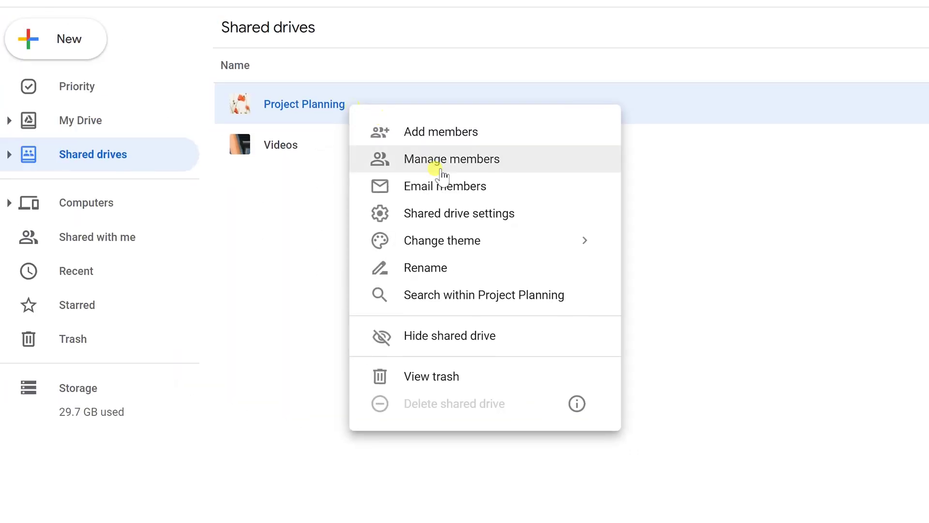
{"action": "left_click", "coordinate": [443, 167]}
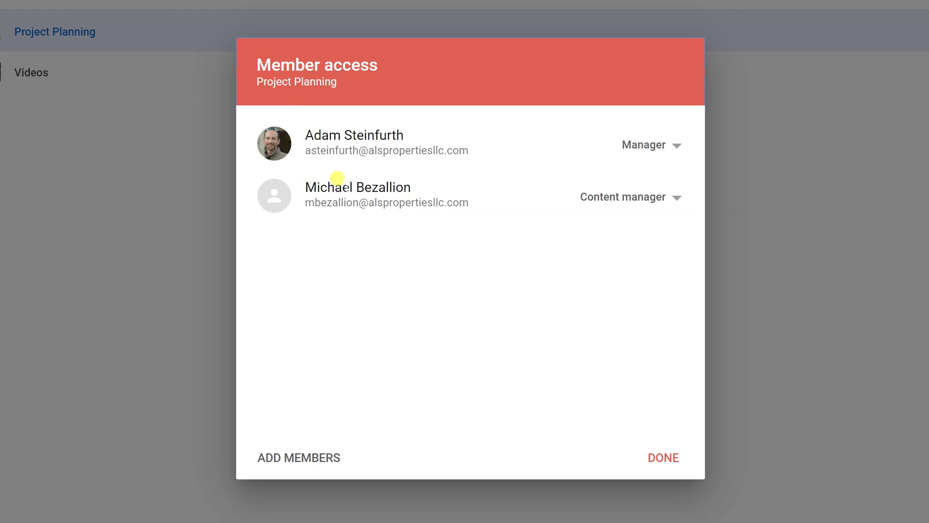
{"action": "left_click_drag", "start_coordinate": [316, 187], "coordinate": [371, 187]}
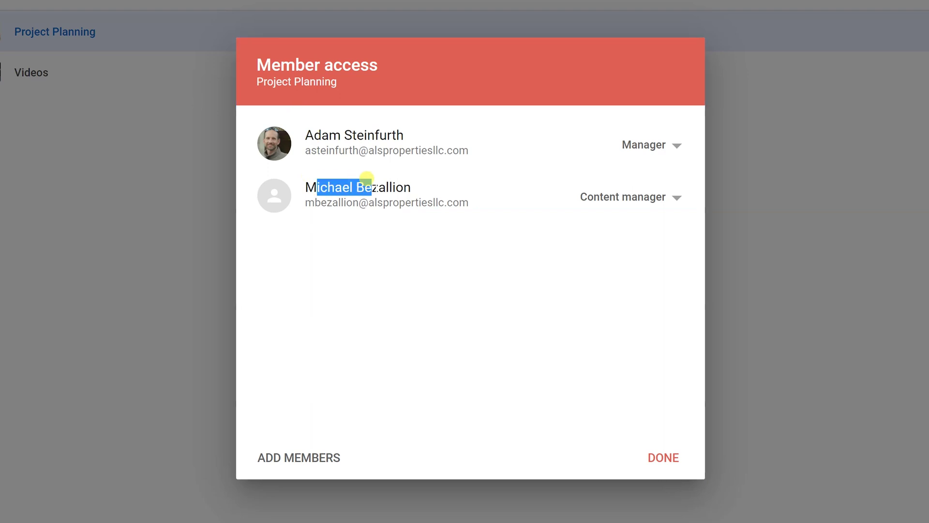
{"action": "left_click", "coordinate": [625, 198]}
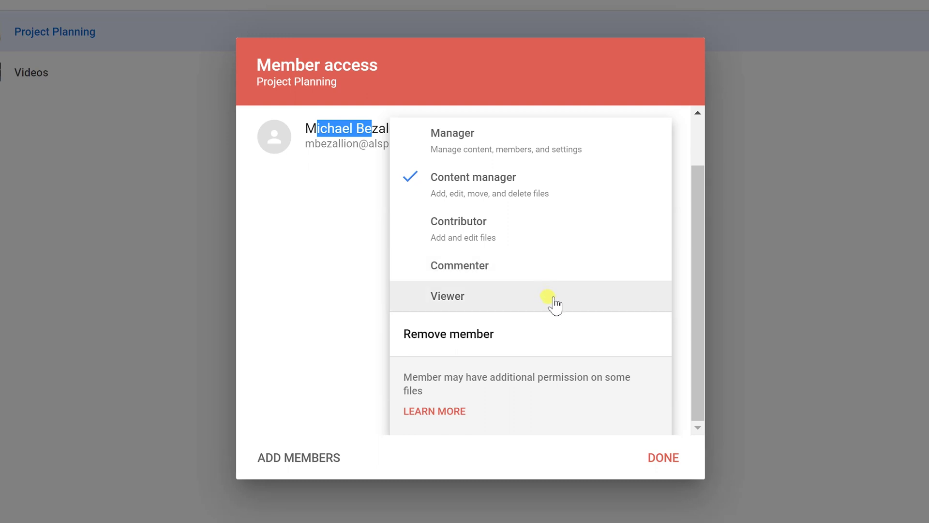
{"action": "left_click", "coordinate": [663, 457]}
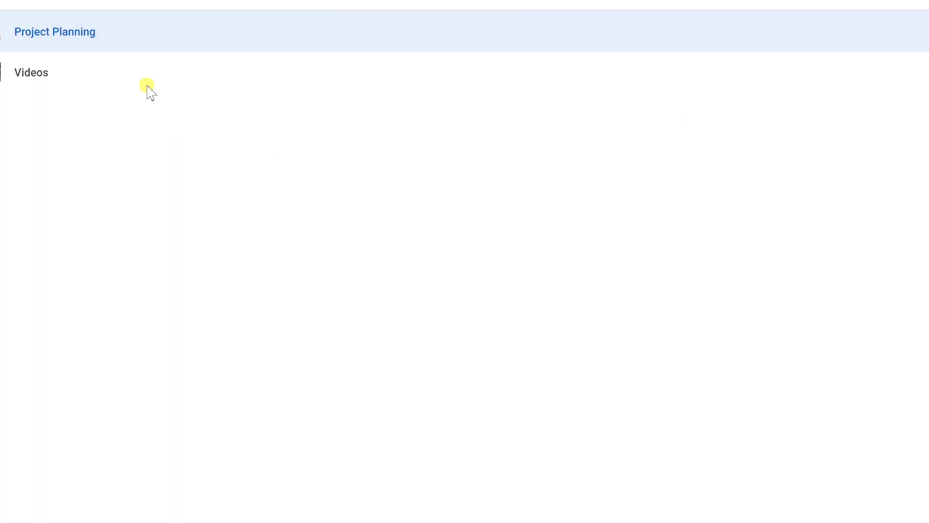
View the add new members dialog for Project Planning, check its role choices and message field, and cancel it
{"action": "left_click", "coordinate": [118, 35]}
{"action": "left_click", "coordinate": [156, 59]}
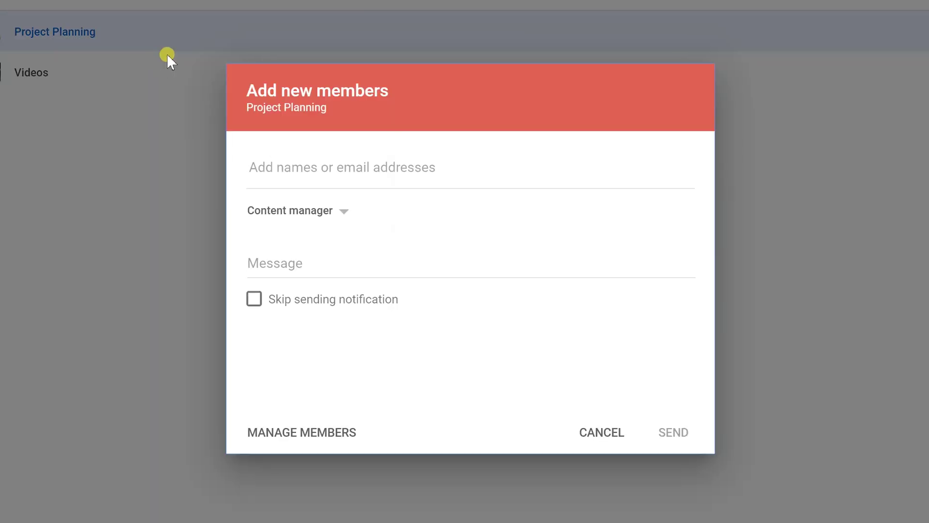
{"action": "left_click", "coordinate": [304, 215]}
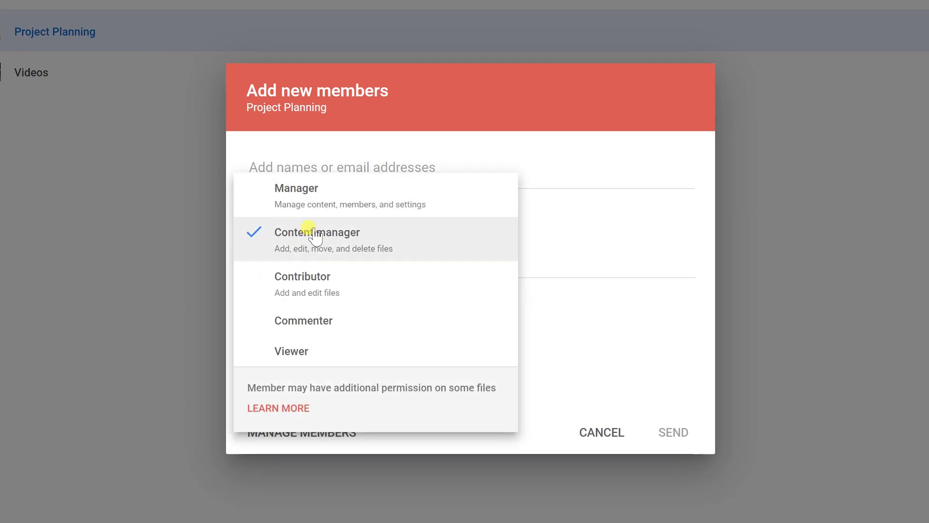
{"action": "left_click", "coordinate": [579, 315]}
{"action": "left_click", "coordinate": [454, 260]}
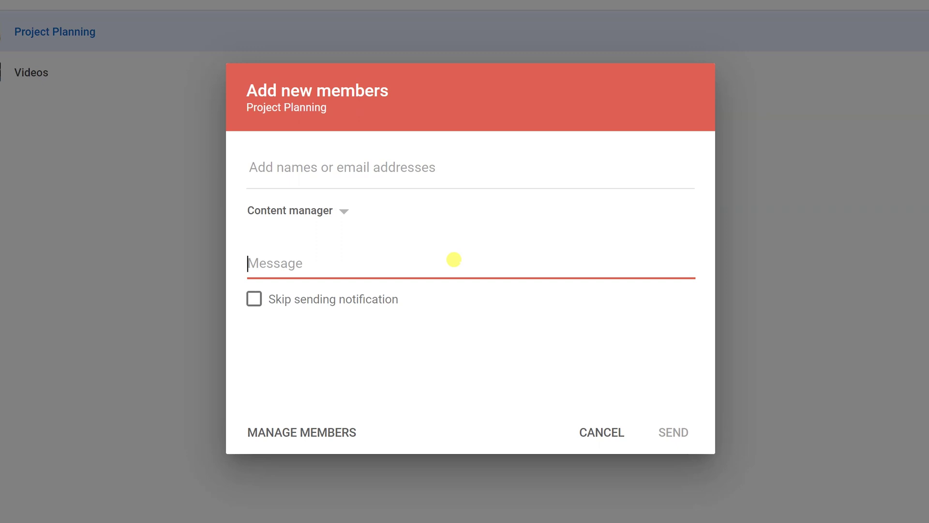
{"action": "left_click", "coordinate": [601, 432]}
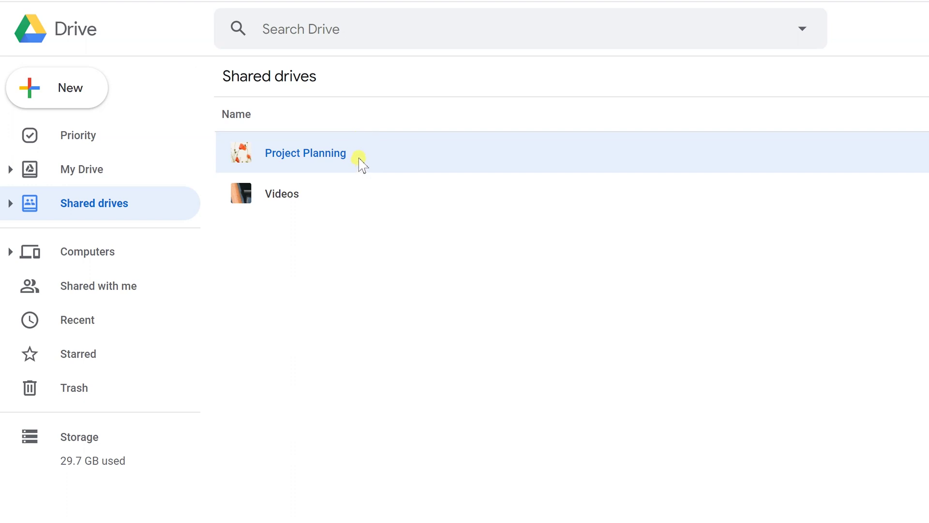
Change the theme of the Videos shared drive to the seashell picture from the theme gallery
{"action": "left_click", "coordinate": [318, 196]}
{"action": "right_click", "coordinate": [320, 200]}
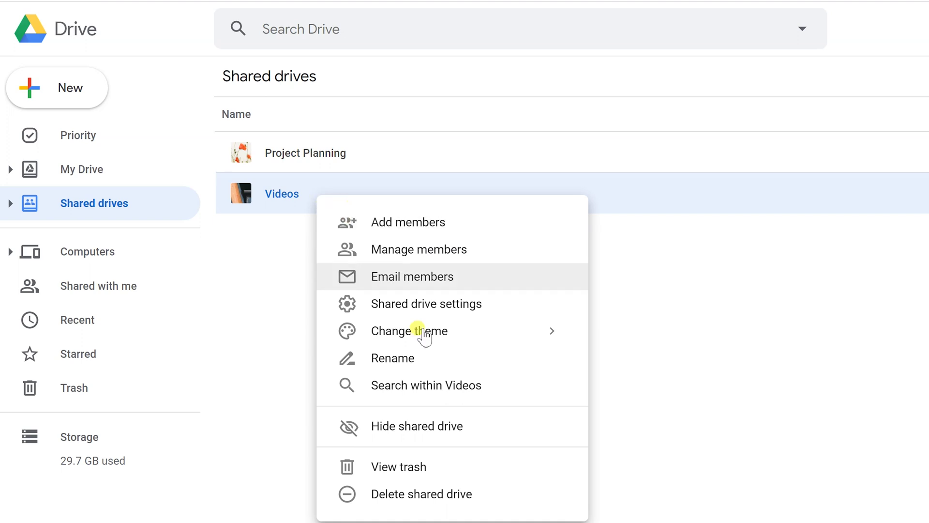
{"action": "mouse_move", "coordinate": [429, 330]}
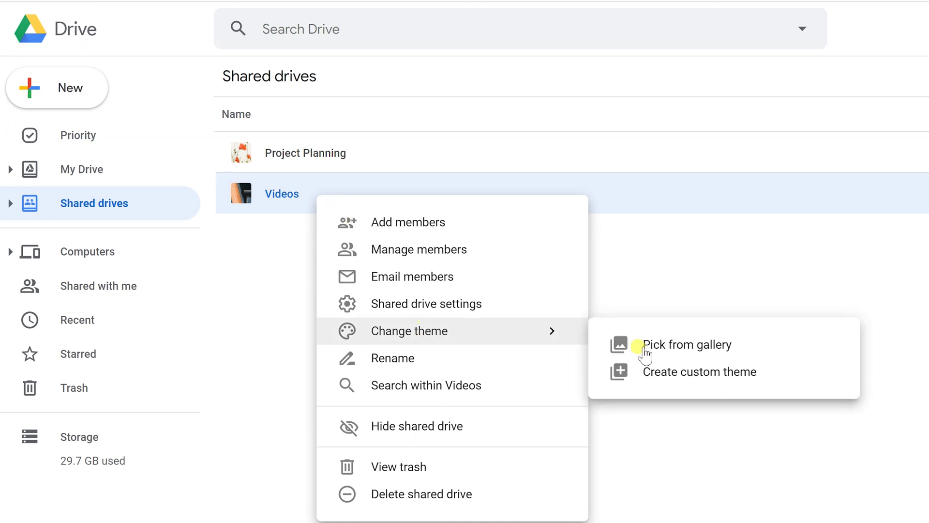
{"action": "left_click", "coordinate": [707, 346]}
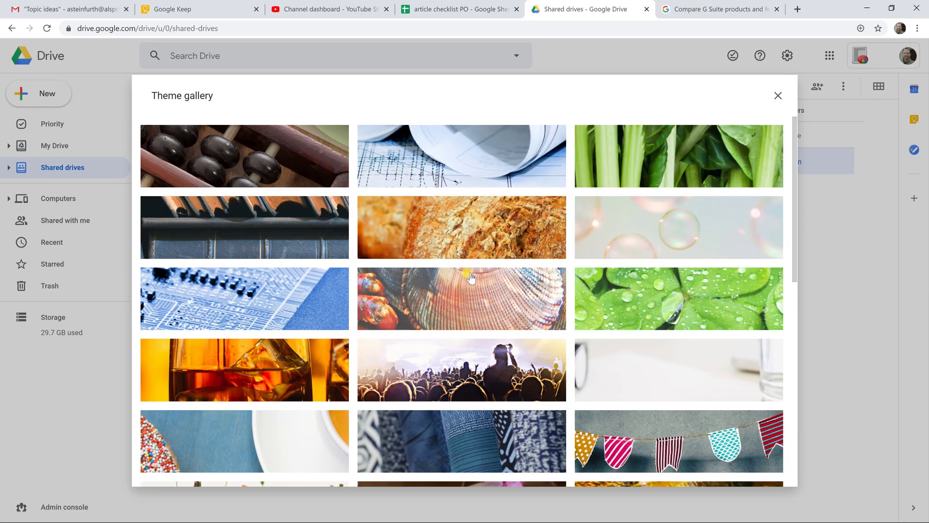
{"action": "left_click", "coordinate": [471, 277]}
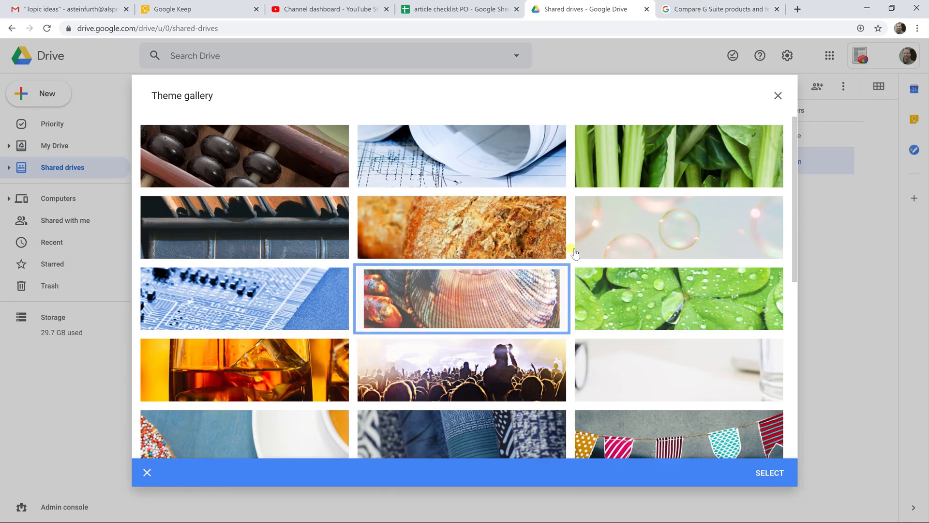
{"action": "left_click", "coordinate": [760, 473]}
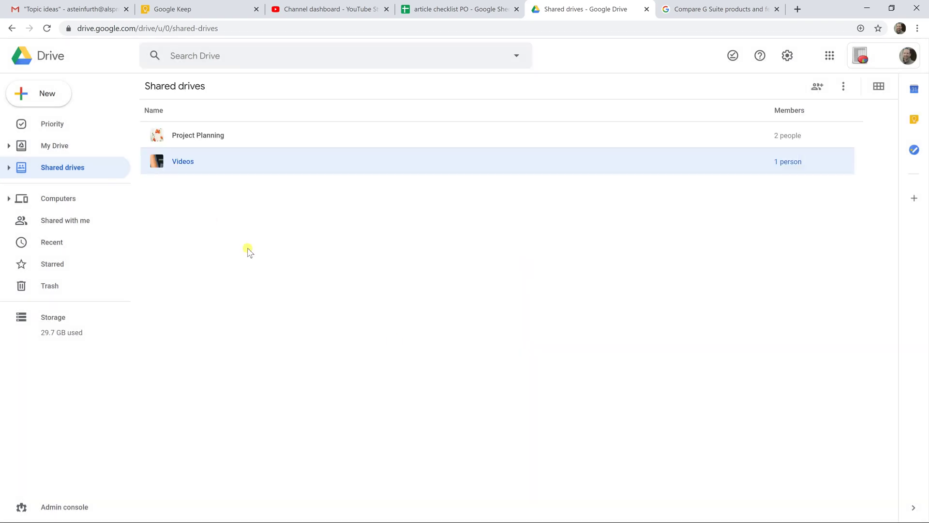
Filter a Drive search from My Drive to images, refine it to "type:image screenshot", and select delete phone dark background.png
{"action": "left_click", "coordinate": [52, 147]}
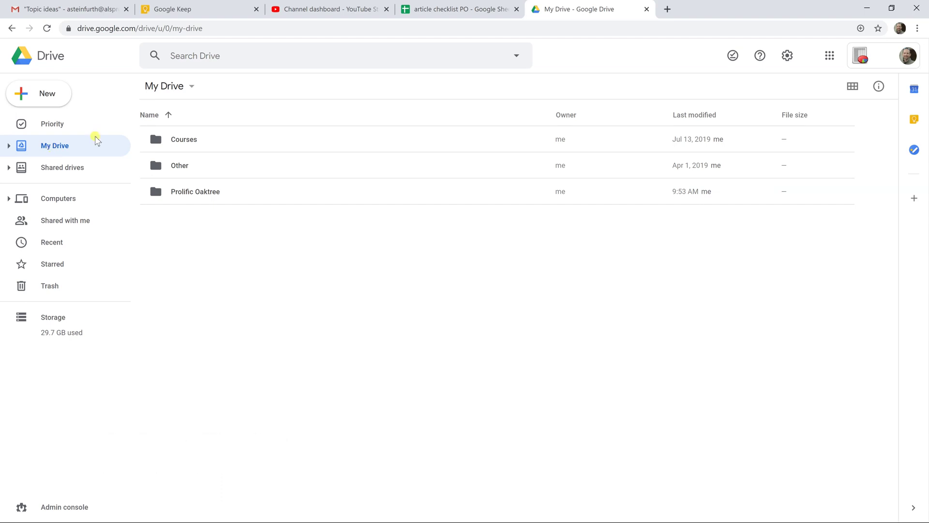
{"action": "left_click", "coordinate": [234, 52]}
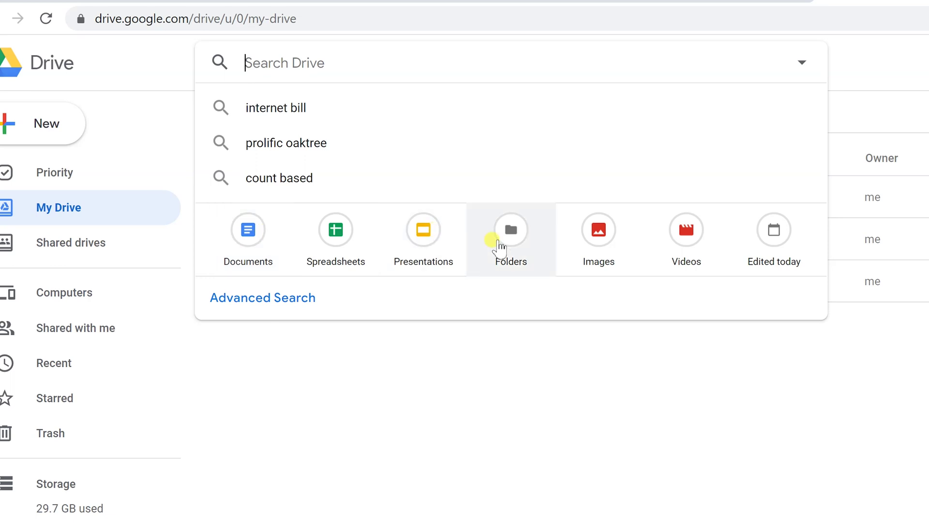
{"action": "left_click", "coordinate": [596, 231]}
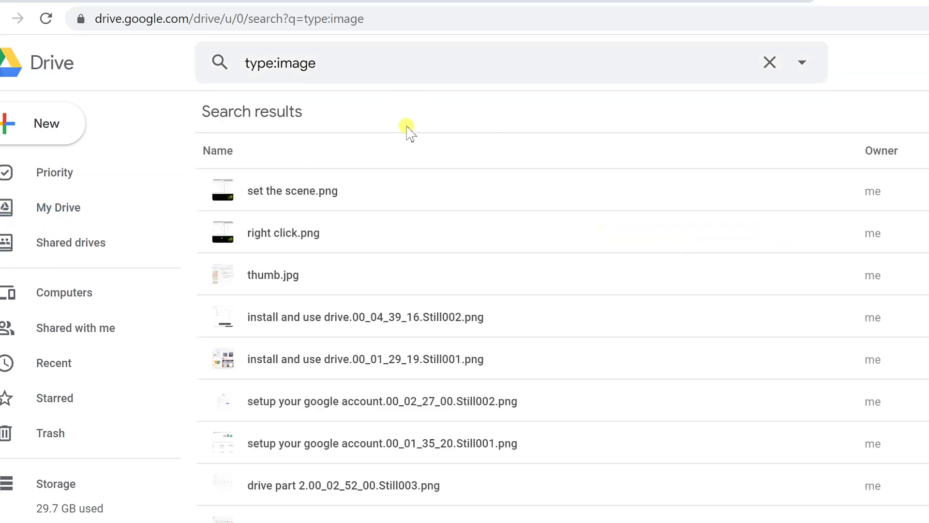
{"action": "left_click", "coordinate": [399, 62]}
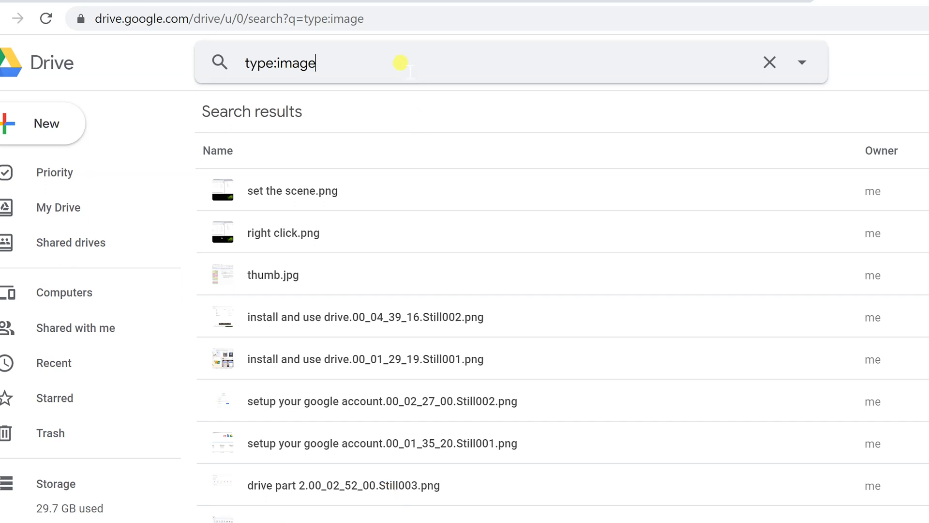
{"action": "type", "text": "scre"}
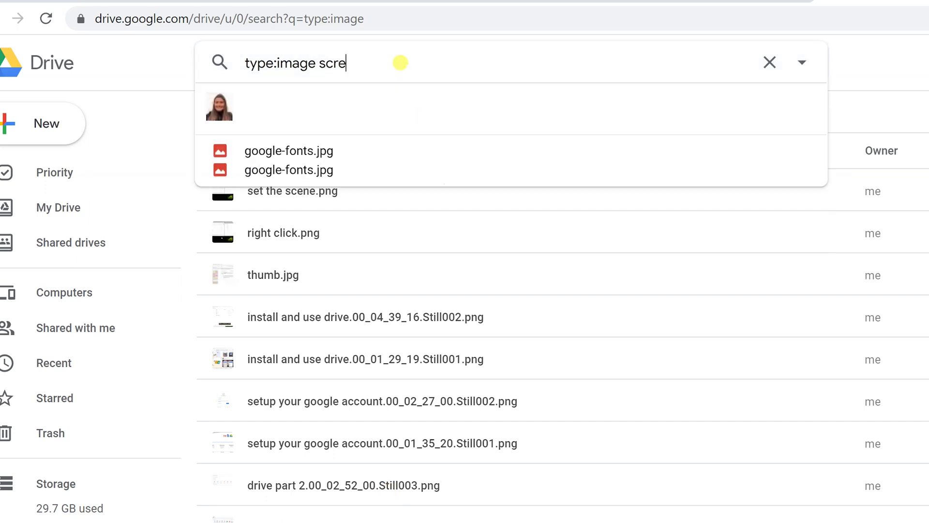
{"action": "type", "text": "enshot"}
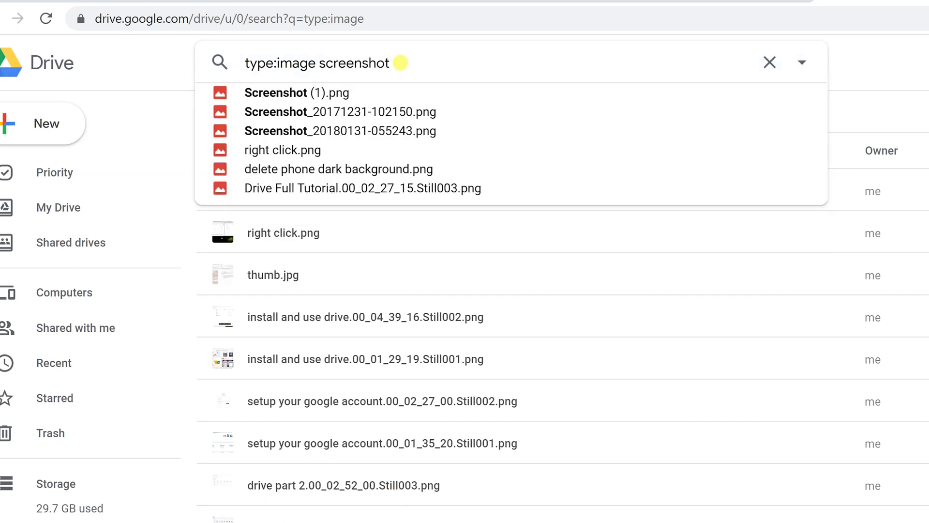
{"action": "key", "text": "Return"}
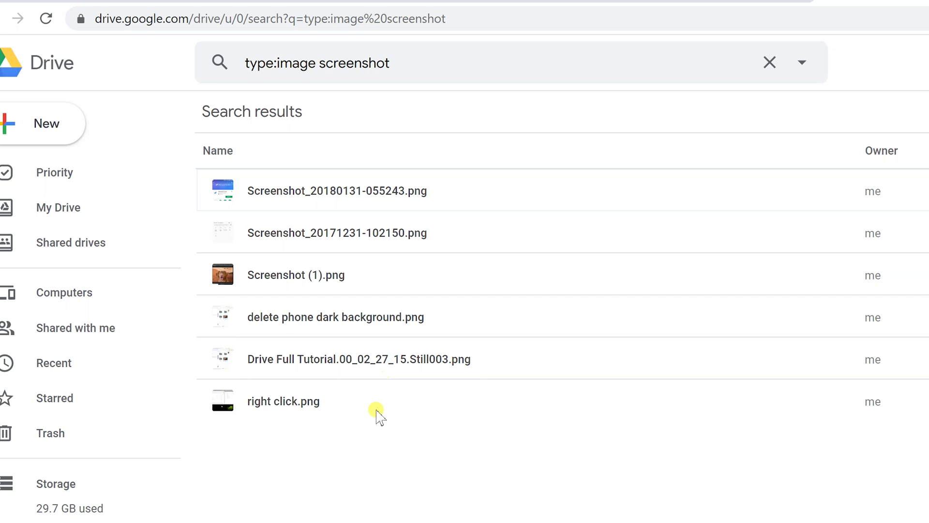
{"action": "left_click", "coordinate": [390, 323]}
Replace the search query with the operators +screen -shot "image-blurb" to demonstrate including, excluding and exact-phrase terms
{"action": "left_click_drag", "start_coordinate": [390, 63], "coordinate": [243, 83]}
{"action": "key", "text": "BackSpace"}
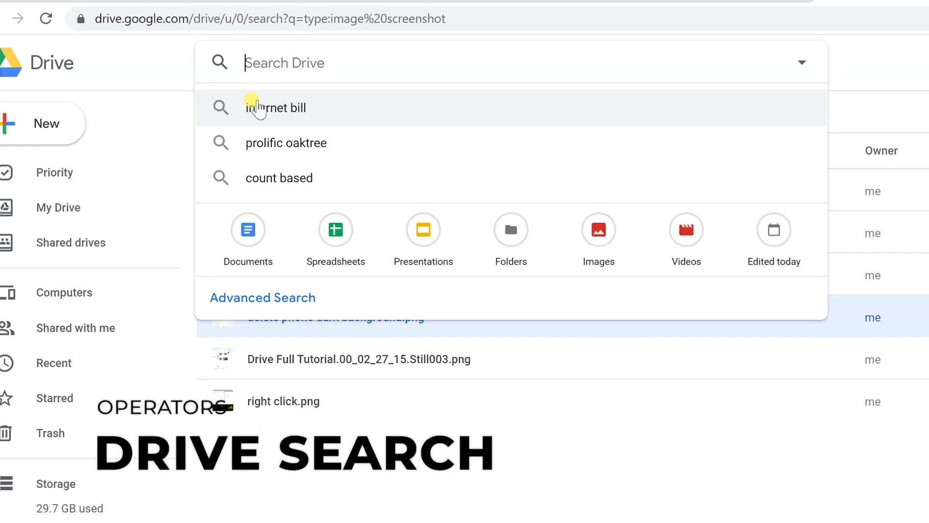
{"action": "type", "text": "+scre"}
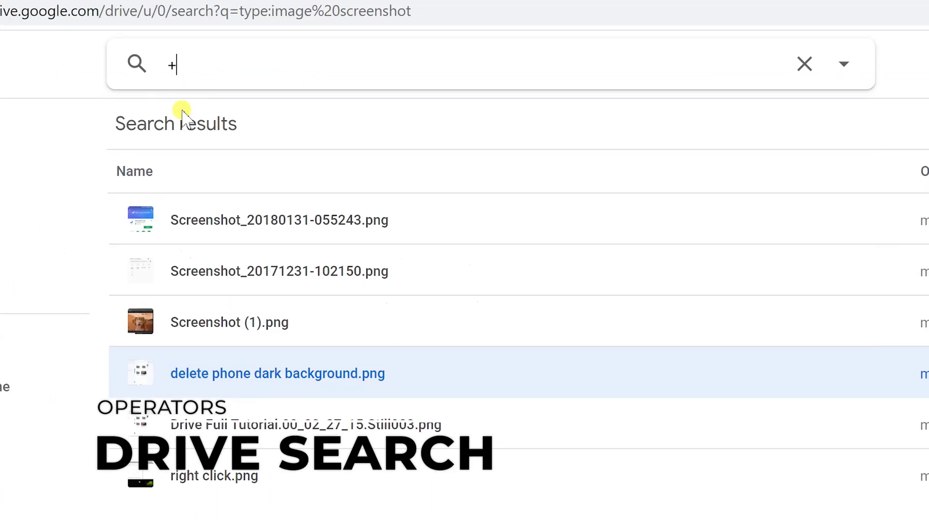
{"action": "type", "text": "en -"}
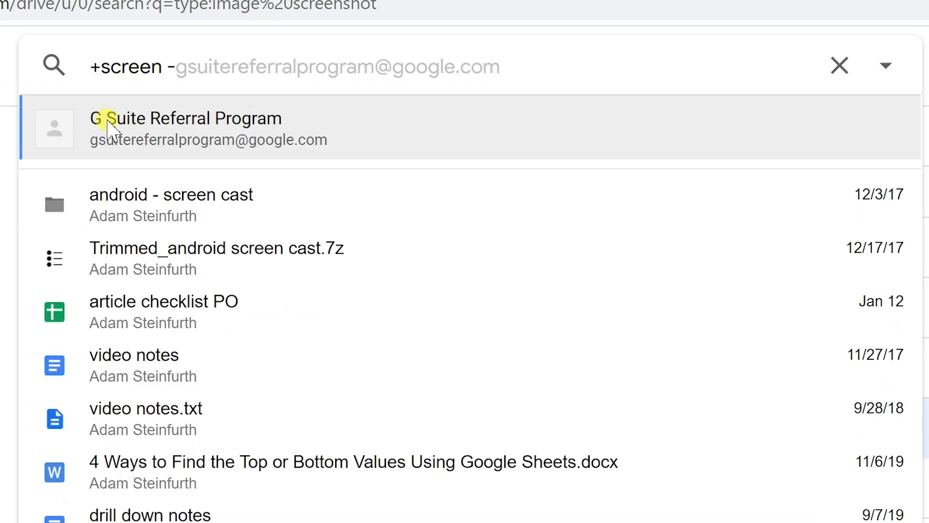
{"action": "type", "text": "shot"}
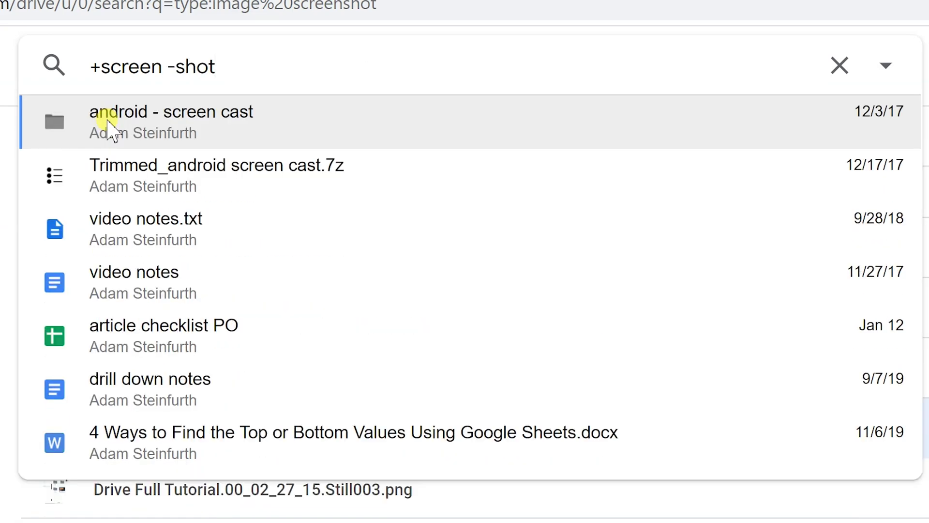
{"action": "type", "text": " \""}
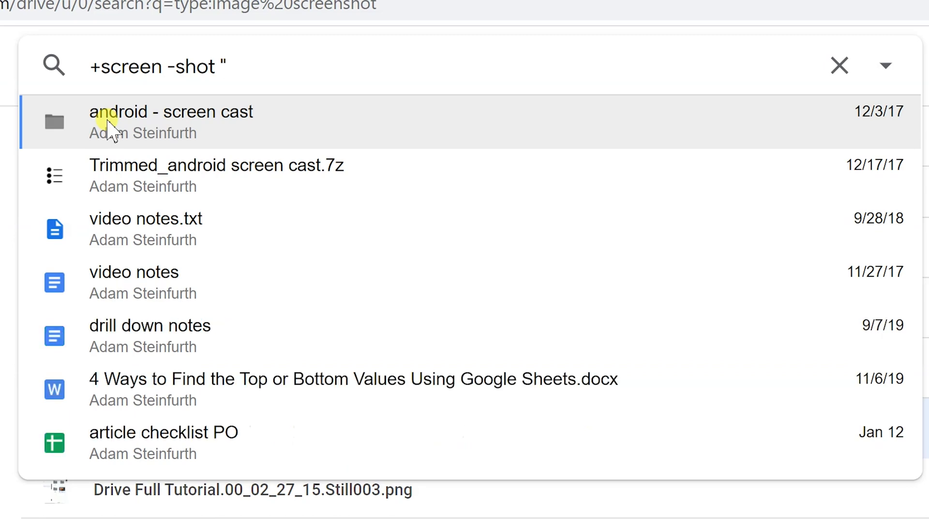
{"action": "type", "text": "image-"}
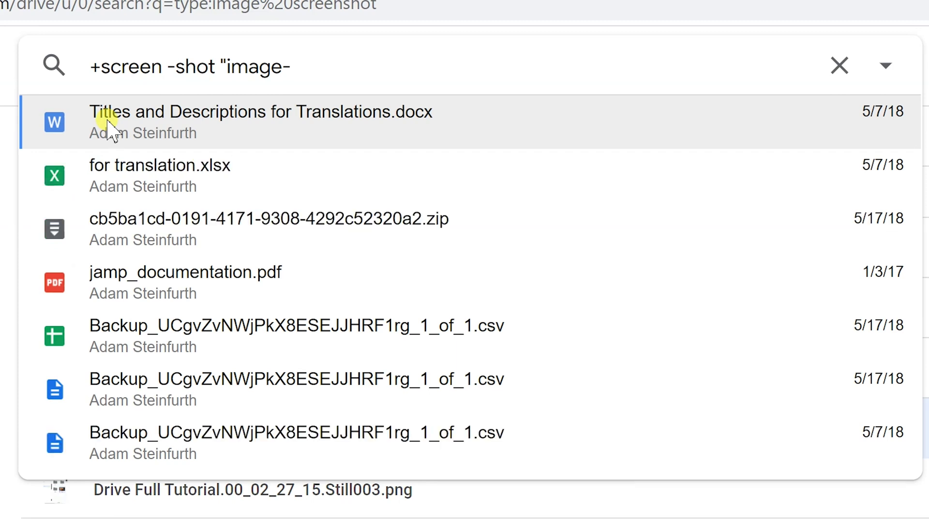
{"action": "type", "text": "blurb\""}
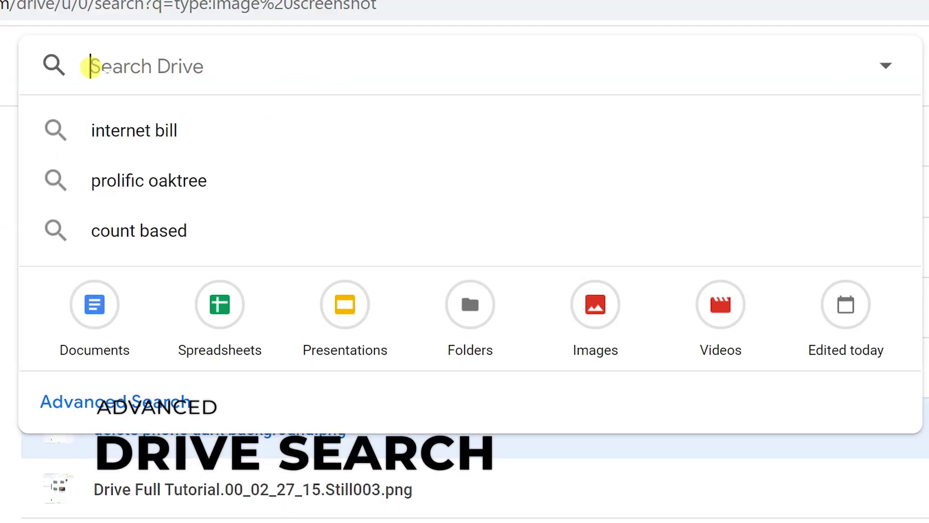
Examine the advanced search options, including the Type, Owner and Follow up choices, and return to the basic search
{"action": "left_click", "coordinate": [118, 402]}
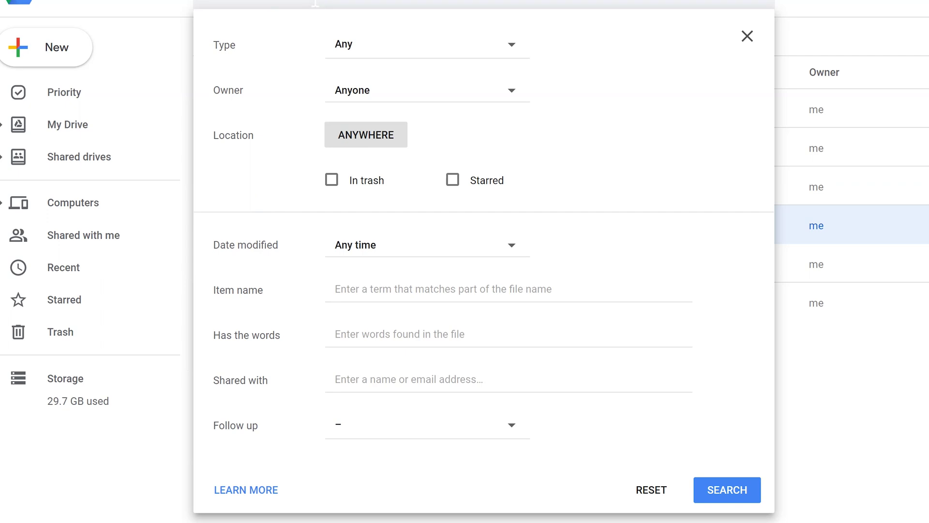
{"action": "left_click", "coordinate": [341, 44]}
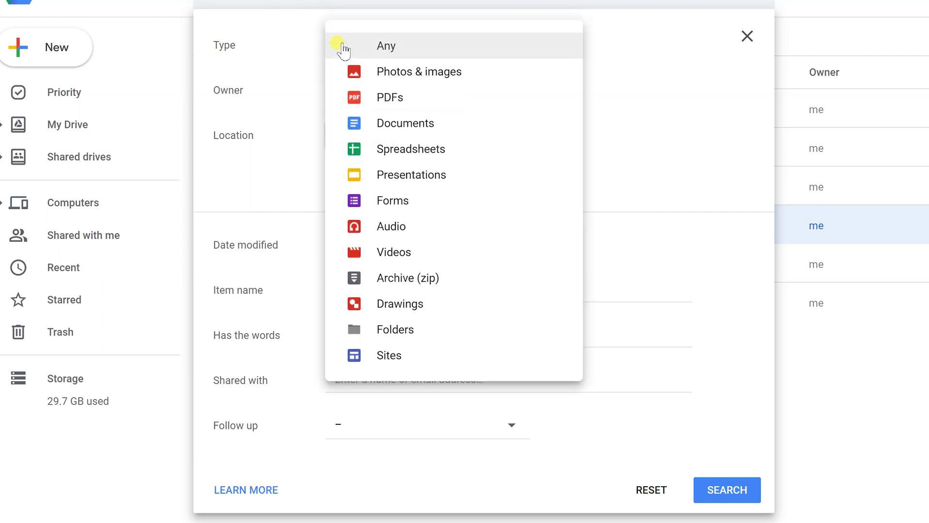
{"action": "left_click", "coordinate": [317, 49]}
{"action": "left_click", "coordinate": [369, 91]}
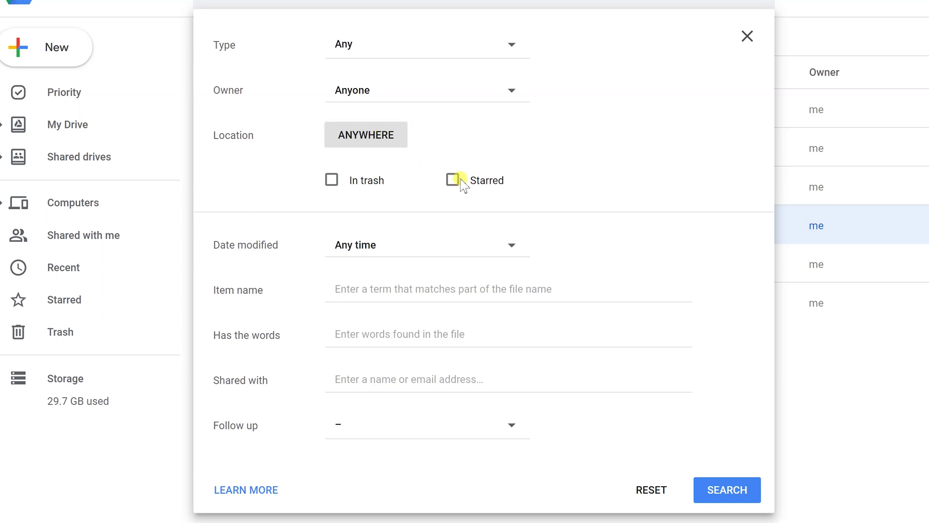
{"action": "left_click", "coordinate": [522, 432]}
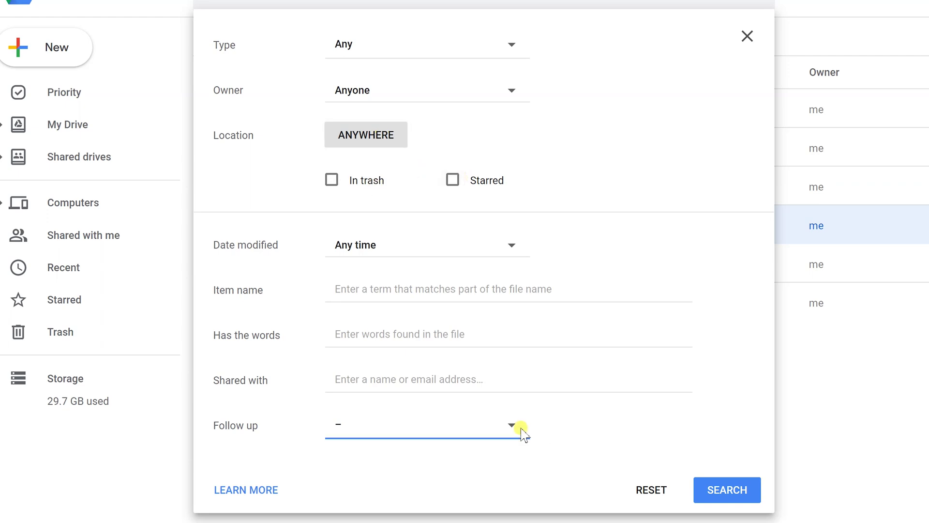
{"action": "left_click", "coordinate": [514, 433]}
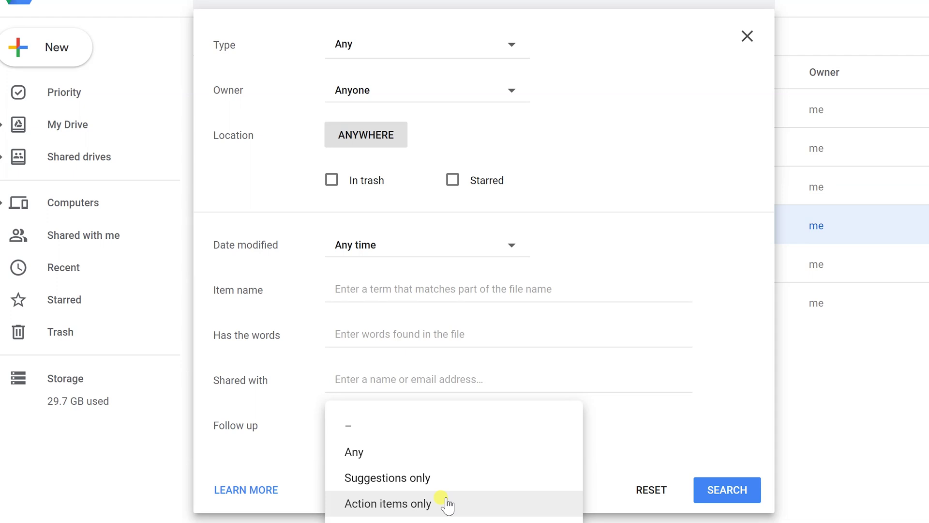
{"action": "left_click", "coordinate": [629, 438]}
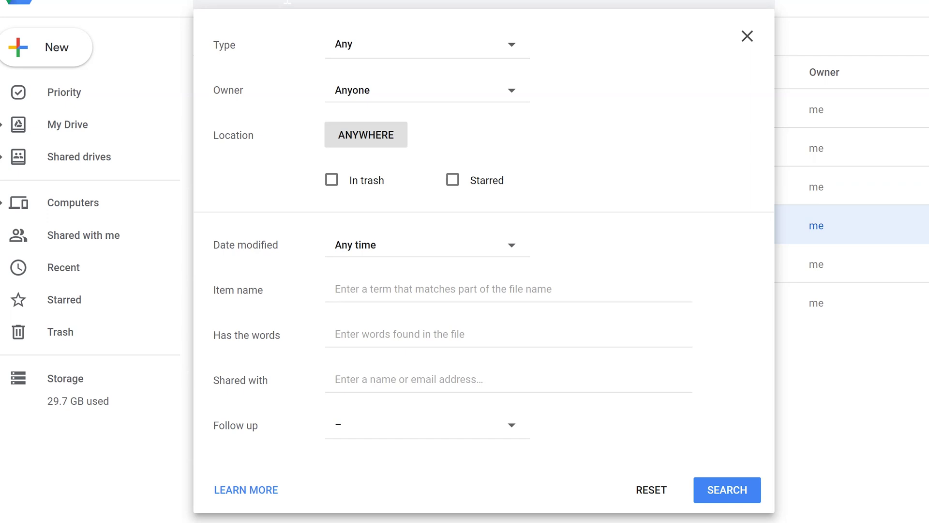
{"action": "left_click", "coordinate": [287, 1]}
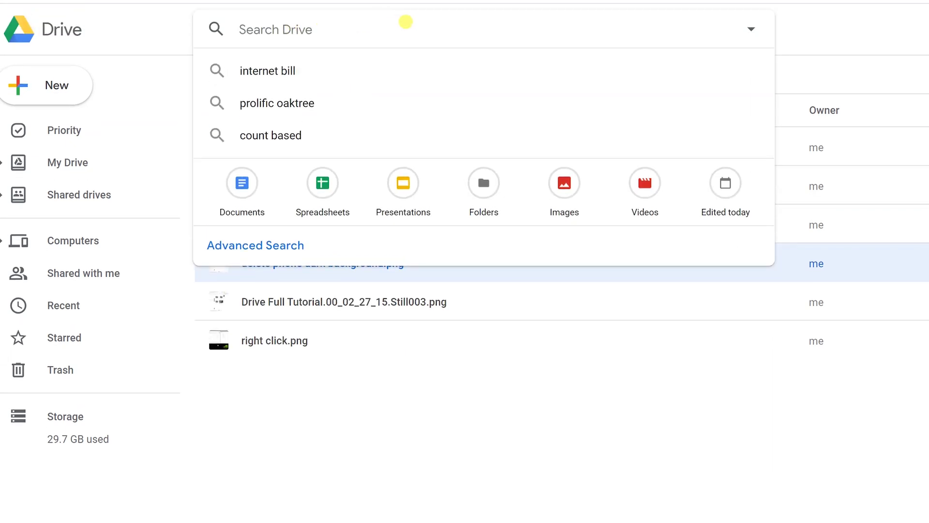